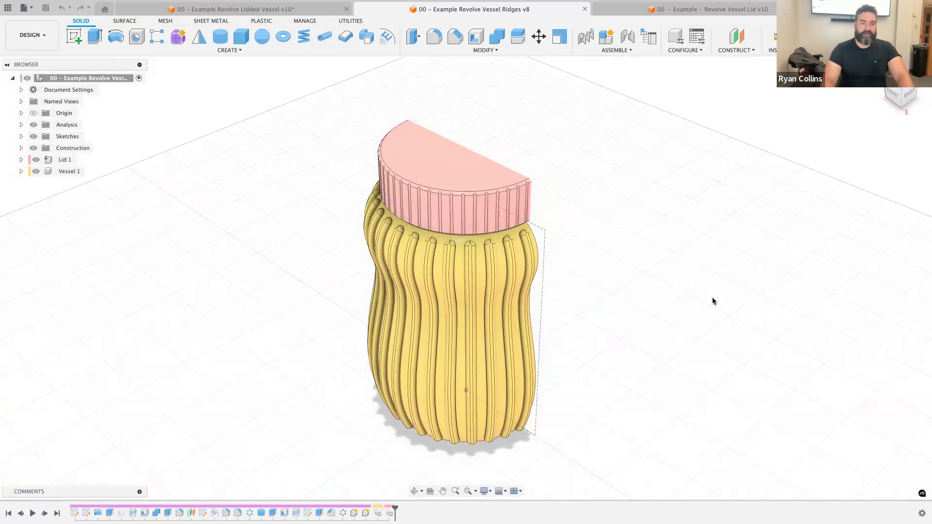
# Toggle the component color display on the ridged vessel and leave it off so the real appearances are shown.
pyautogui.hotkey('shift', 'n')
pyautogui.hotkey('shift', 'n')
pyautogui.hotkey('shift', 'n')
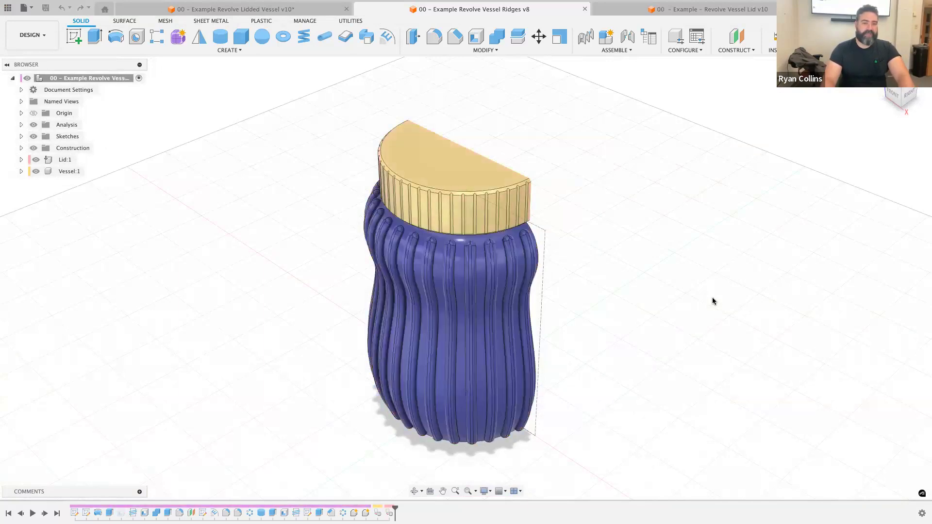
pyautogui.hotkey('shift', 'n')
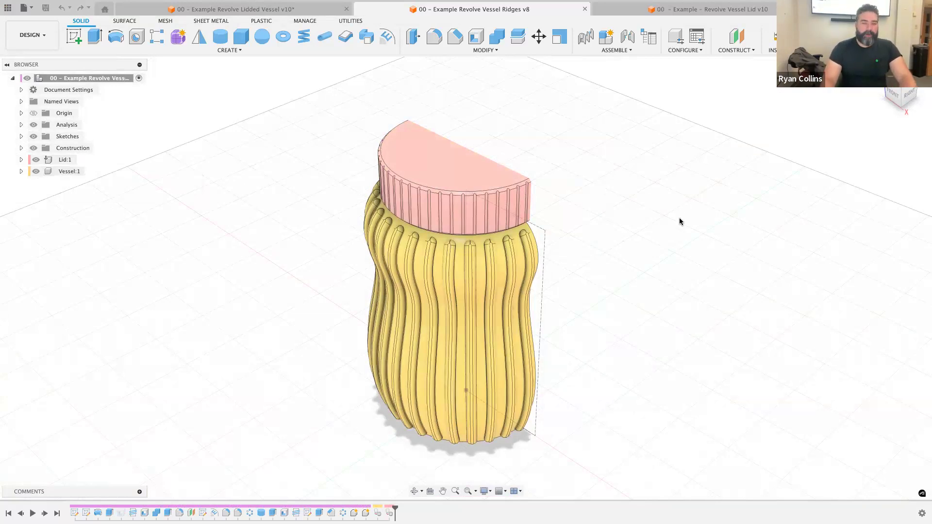
pyautogui.hotkey('shift', 'n')
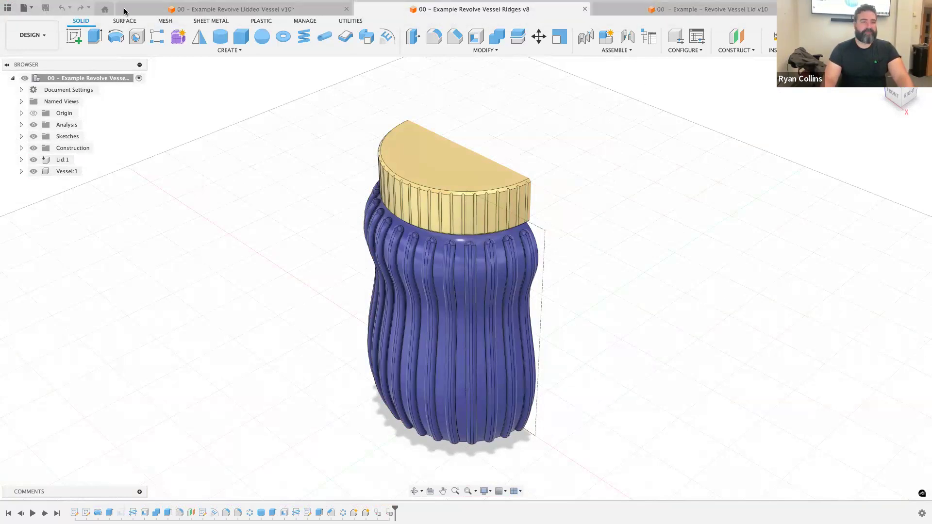
# Switch to the Revolve Vessel Lid v10 document and view its vessel and lid from an angle.
pyautogui.click(26, 19)
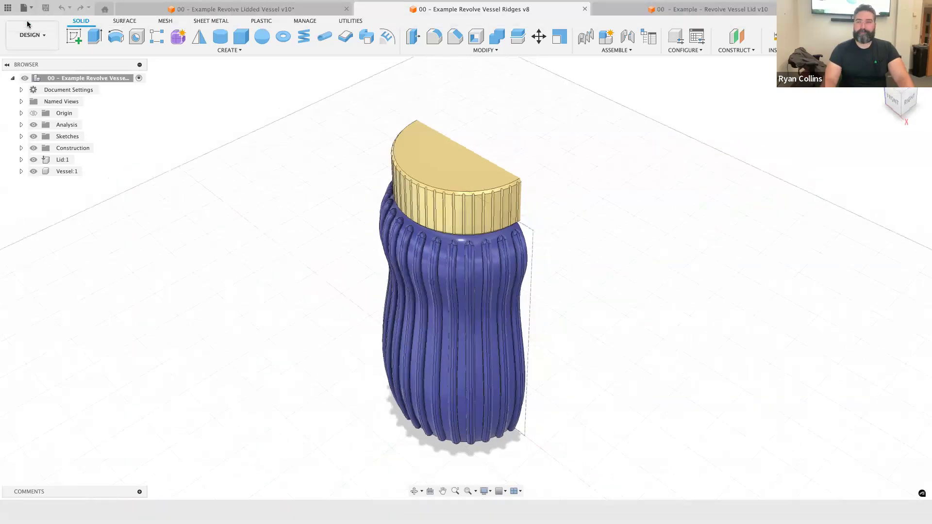
pyautogui.click(713, 49)
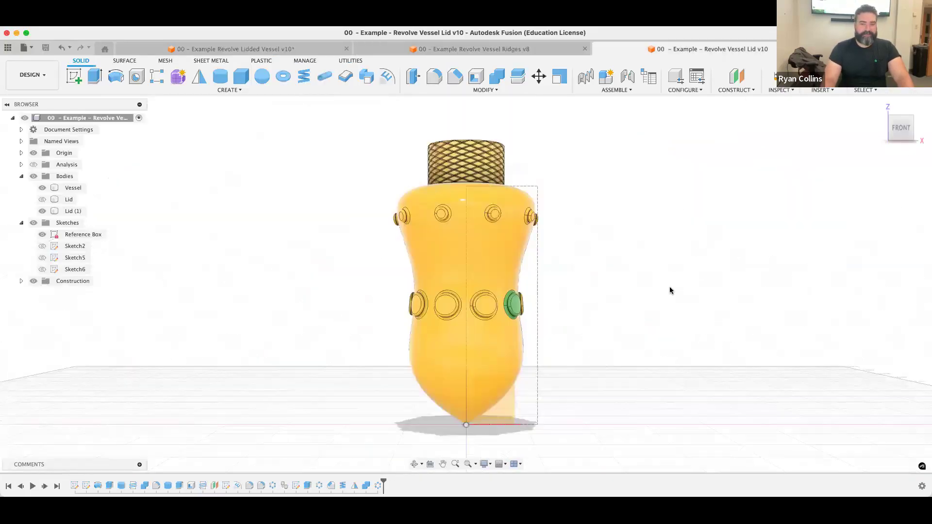
pyautogui.keyDown('shift'); pyautogui.moveTo(680, 272); pyautogui.dragTo(709, 296, button='middle'); pyautogui.keyUp('shift')
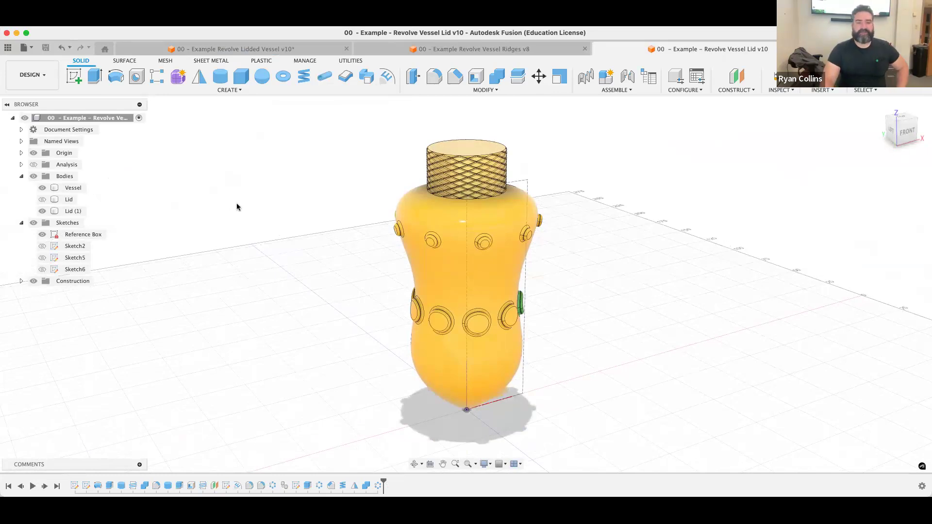
# Switch to the Revolve Lidded Vessel v10 document and hide the Platform body.
pyautogui.click(282, 52)
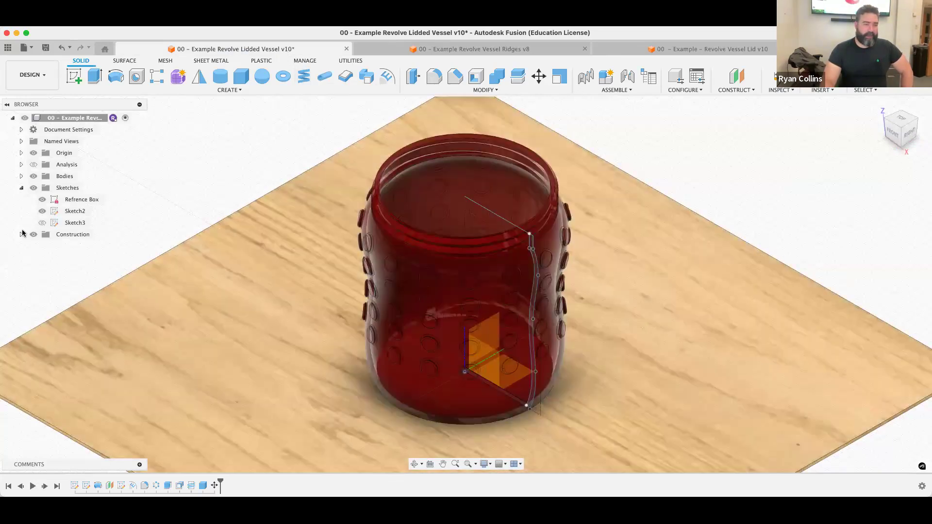
pyautogui.click(21, 177)
pyautogui.click(39, 200)
pyautogui.click(42, 200)
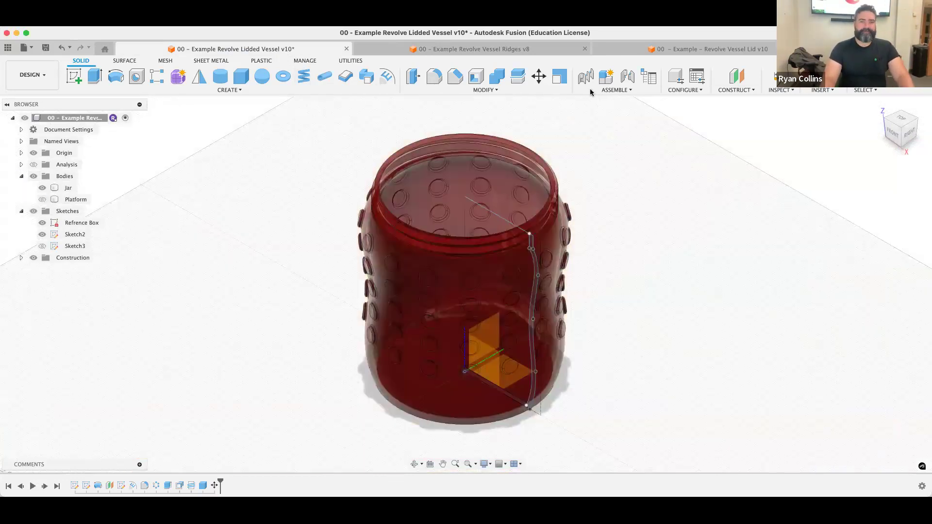
# Switch to the Render workspace and open the v8 rendering of the jar in an enlarged gallery window.
pyautogui.click(40, 76)
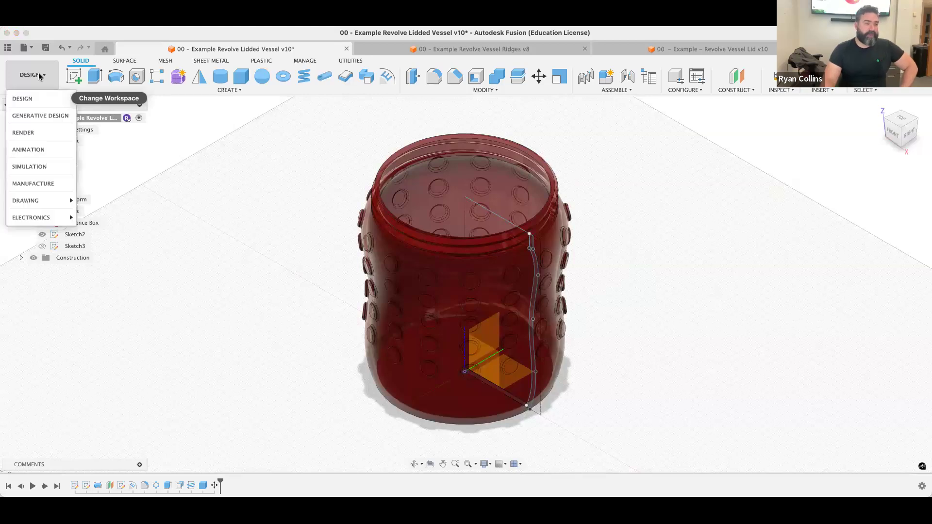
pyautogui.click(23, 133)
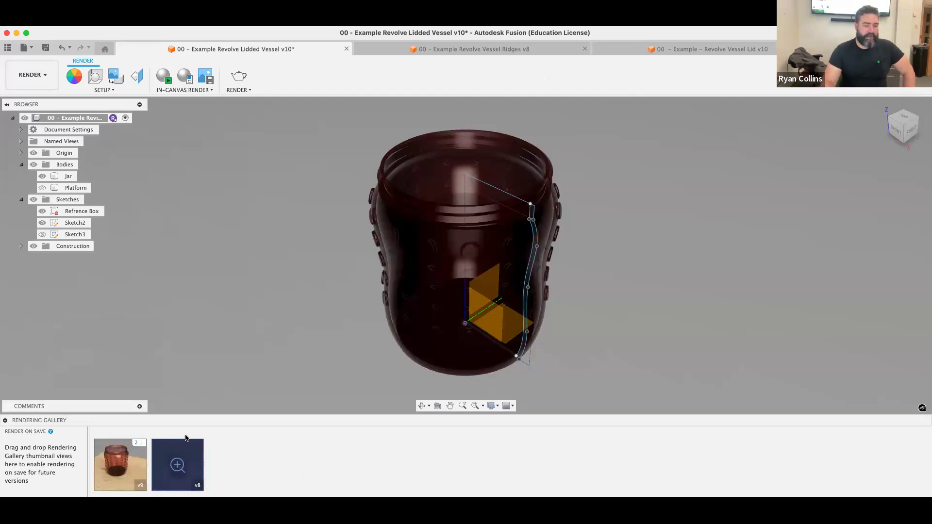
pyautogui.click(184, 463)
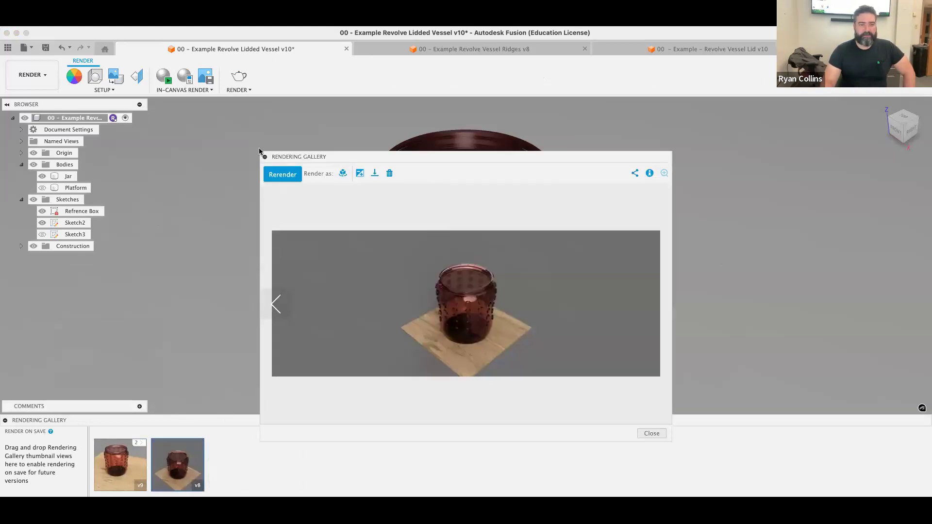
pyautogui.moveTo(505, 155); pyautogui.dragTo(410, 71)
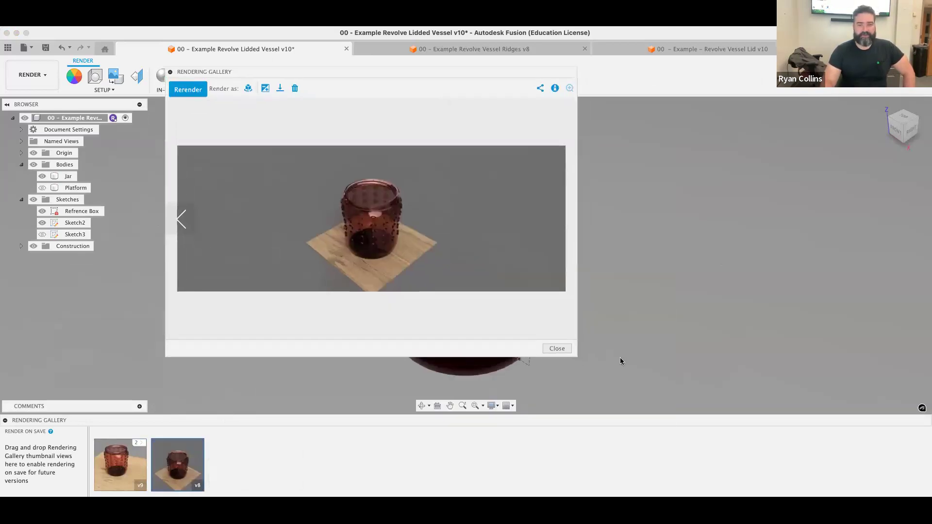
pyautogui.moveTo(578, 357); pyautogui.dragTo(889, 436)
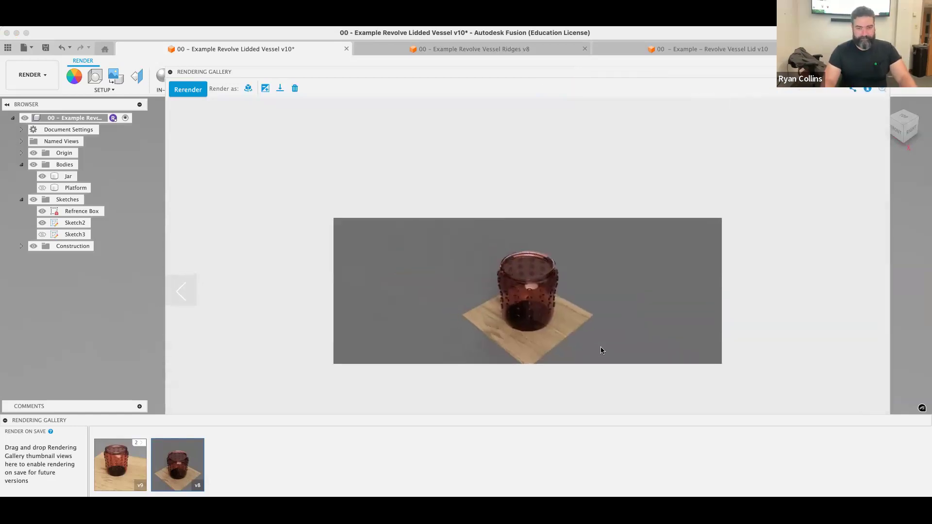
# Try to post-process the v8 rendering, and view the two v9 renderings of the jar.
pyautogui.click(265, 89)
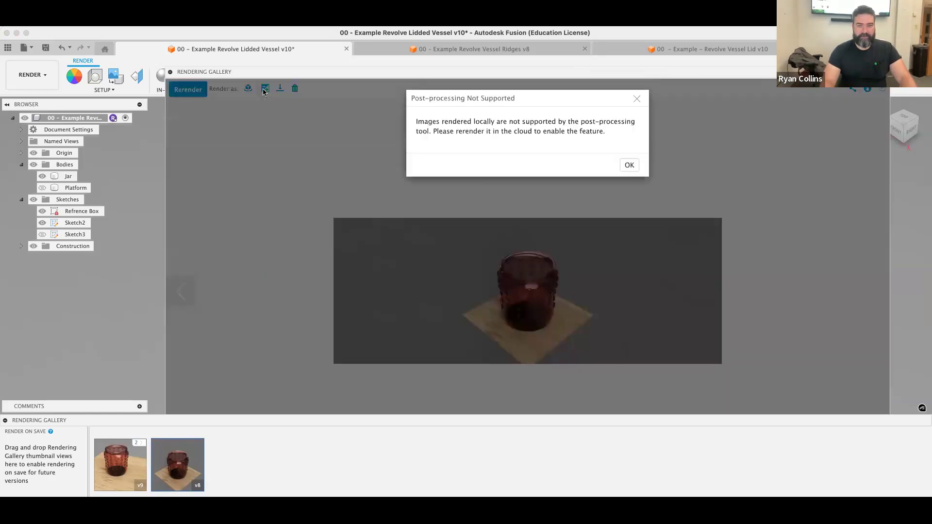
pyautogui.click(629, 168)
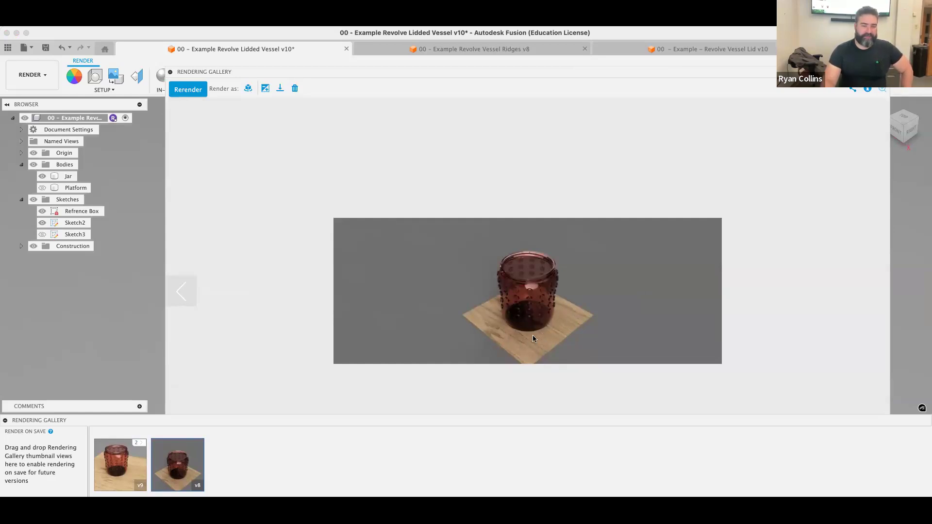
pyautogui.click(119, 464)
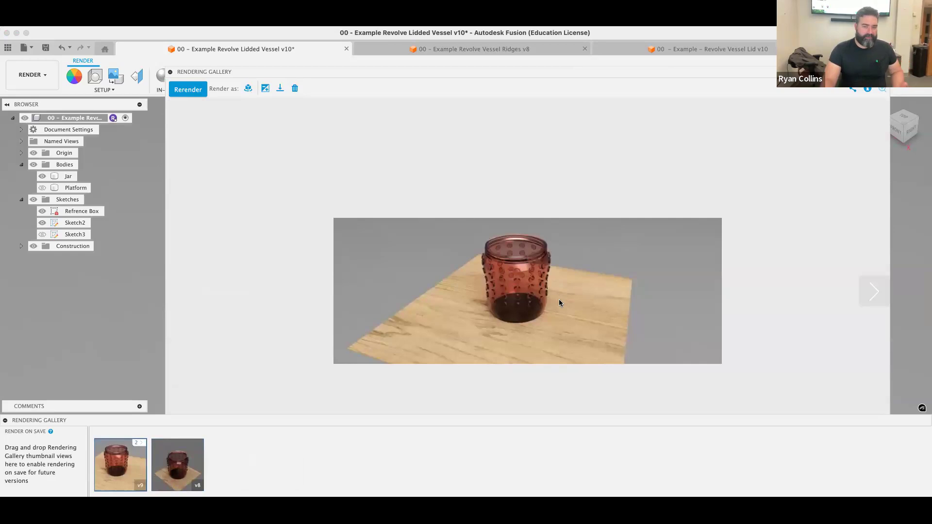
pyautogui.click(140, 444)
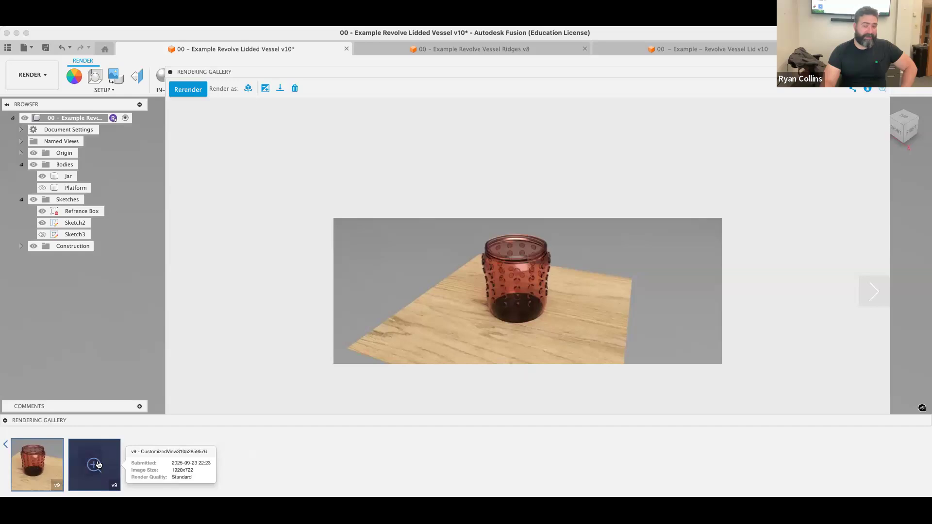
pyautogui.click(95, 463)
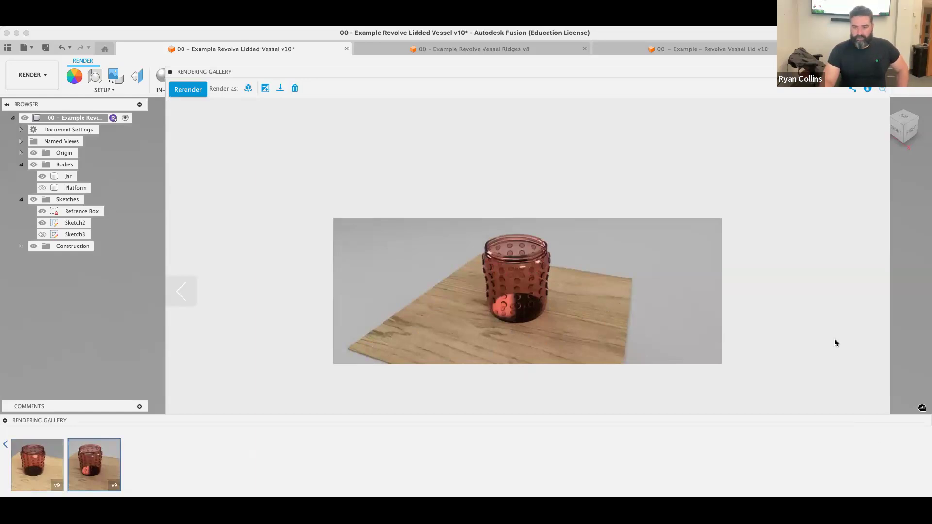
# Shrink and reposition the rendering preview window, and close it.
pyautogui.moveTo(362, 73); pyautogui.dragTo(273, 52)
pyautogui.moveTo(387, 98); pyautogui.dragTo(152, 108)
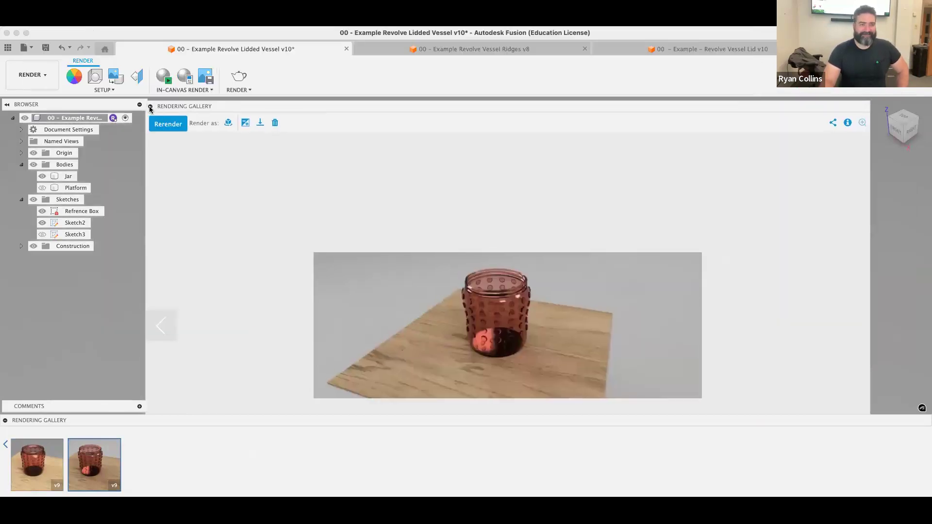
pyautogui.click(150, 107)
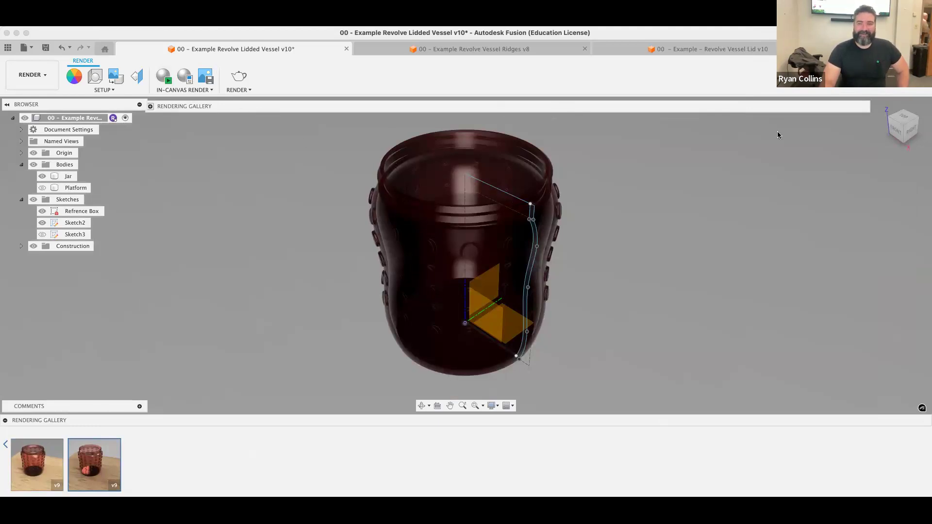
pyautogui.click(150, 106)
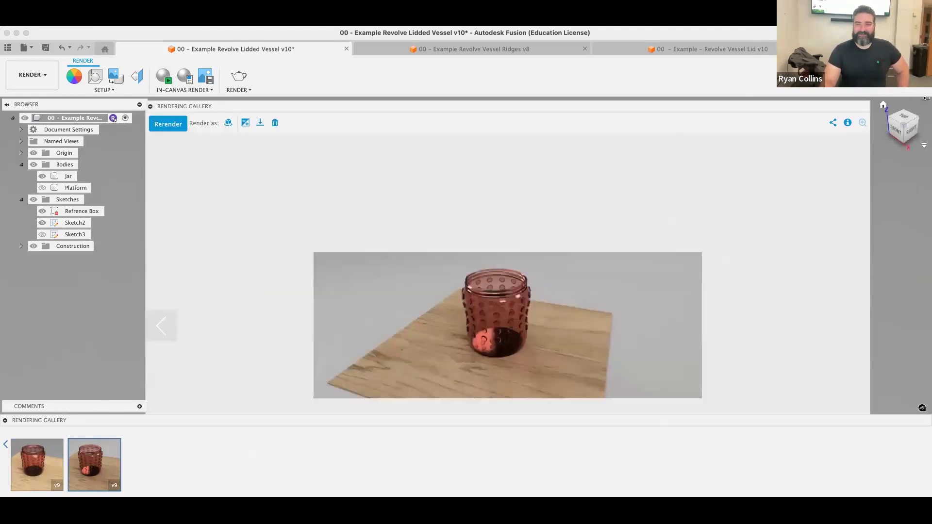
pyautogui.moveTo(869, 101); pyautogui.dragTo(493, 102)
pyautogui.moveTo(402, 109); pyautogui.dragTo(482, 212)
pyautogui.moveTo(489, 175); pyautogui.dragTo(497, 104)
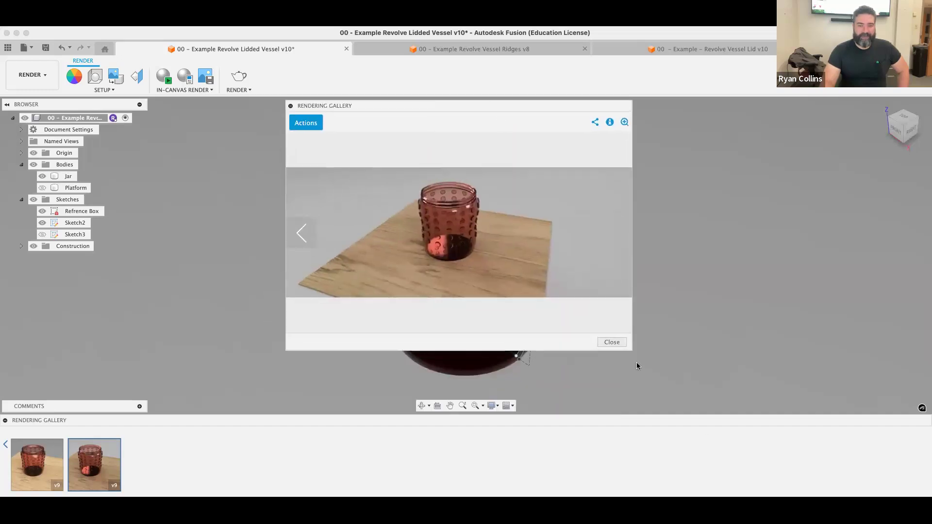
pyautogui.click(611, 343)
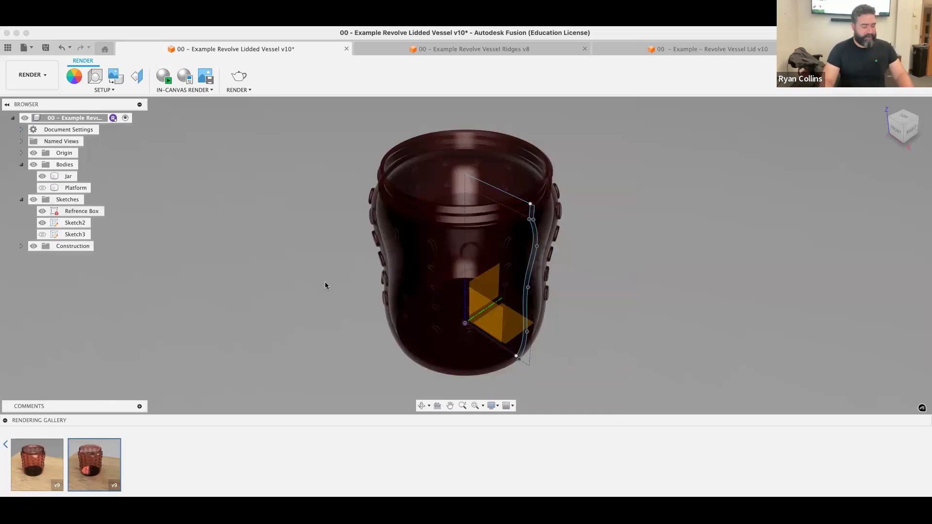
# View the jar from the front and look at the appearance settings without changing them.
pyautogui.keyDown('shift'); pyautogui.moveTo(308, 281); pyautogui.dragTo(372, 275, button='middle'); pyautogui.keyUp('shift')
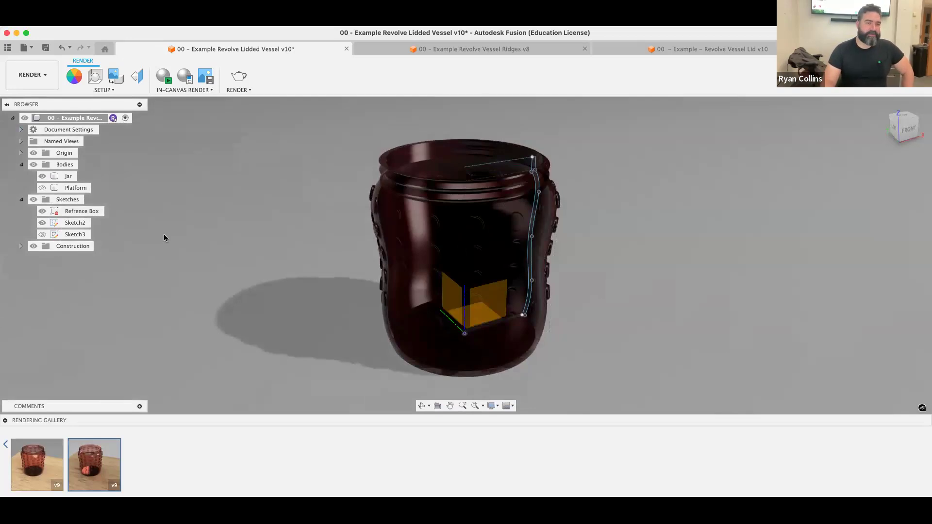
pyautogui.click(74, 77)
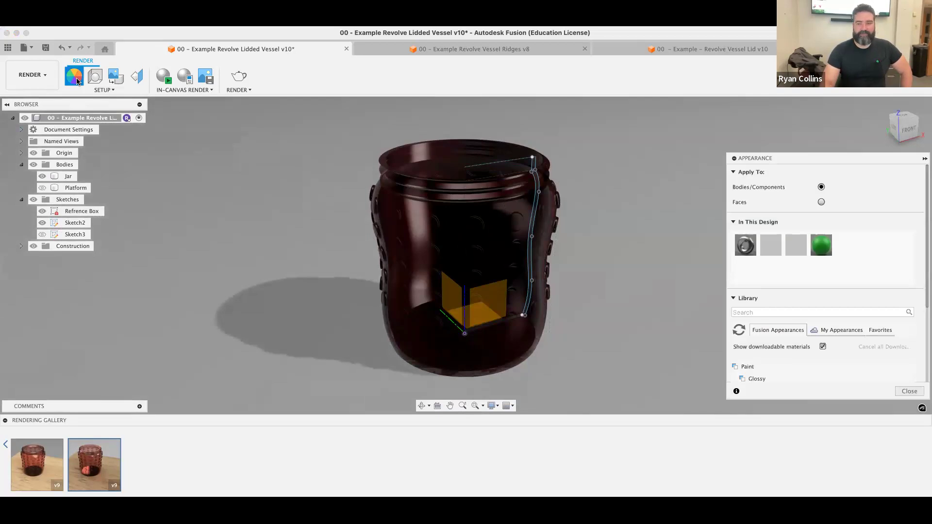
pyautogui.click(907, 392)
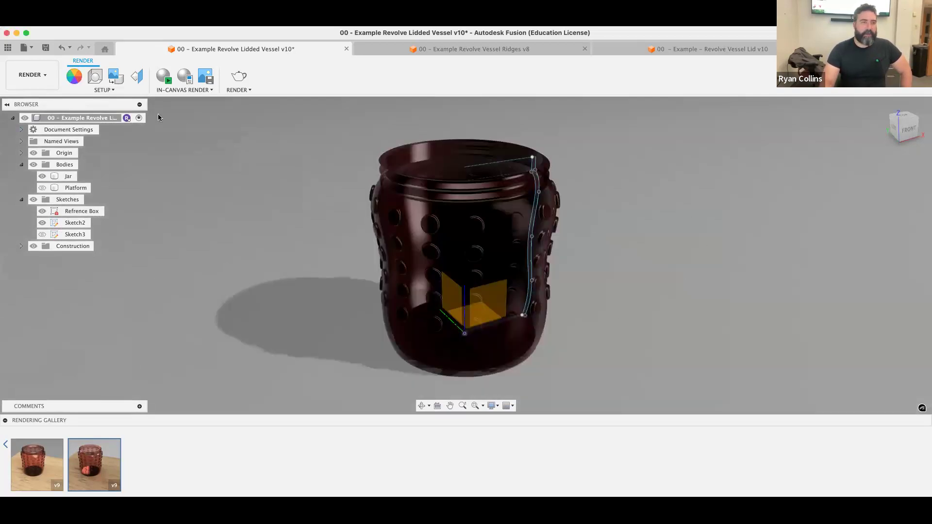
# In the scene settings, raise the environment brightness to 6000 lx and shift the environment position horizontally to about 88 mm.
pyautogui.click(94, 77)
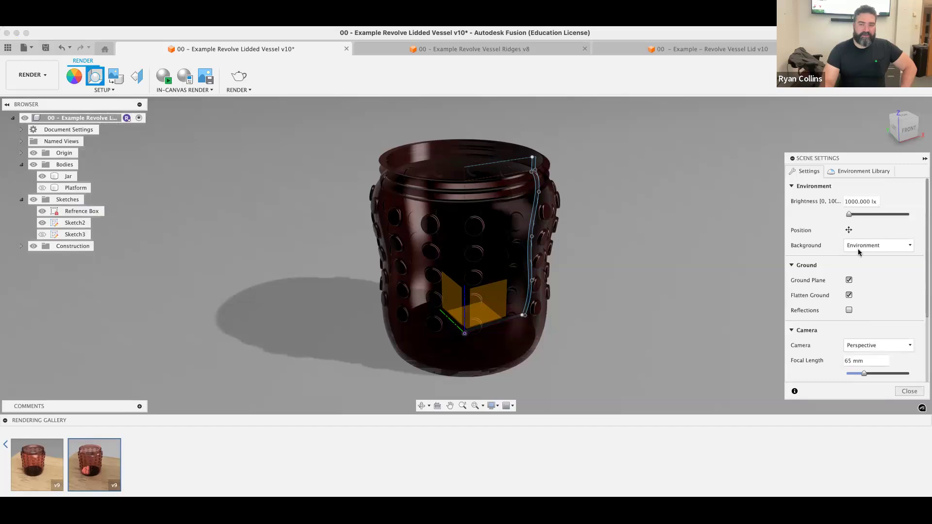
pyautogui.moveTo(860, 214)
pyautogui.mouseDown()
pyautogui.moveTo(871, 214)
pyautogui.moveTo(849, 214)
pyautogui.mouseUp()
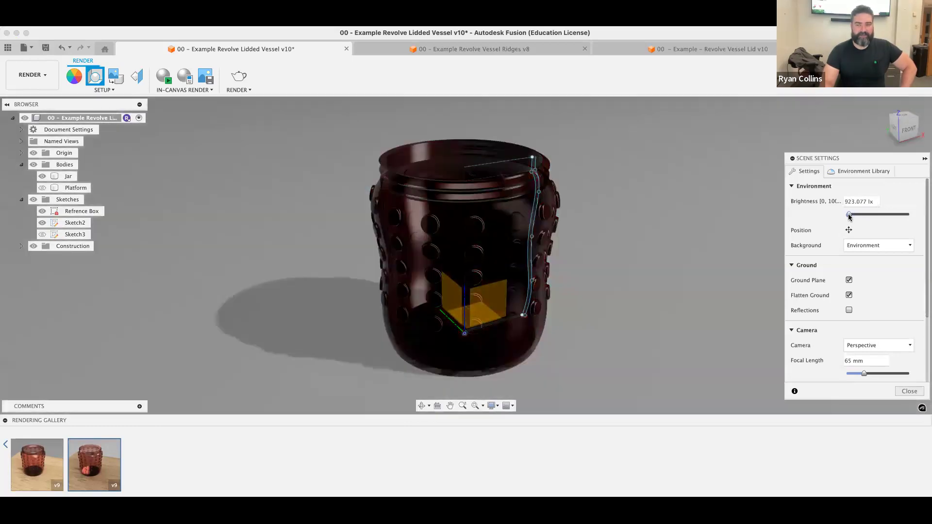
pyautogui.click(849, 230)
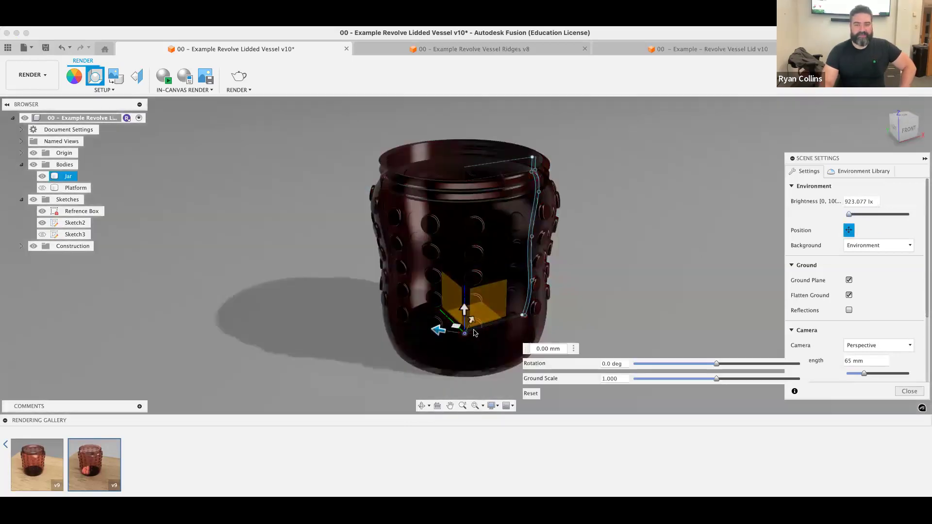
pyautogui.moveTo(438, 331); pyautogui.dragTo(335, 282)
pyautogui.moveTo(849, 215); pyautogui.dragTo(862, 214)
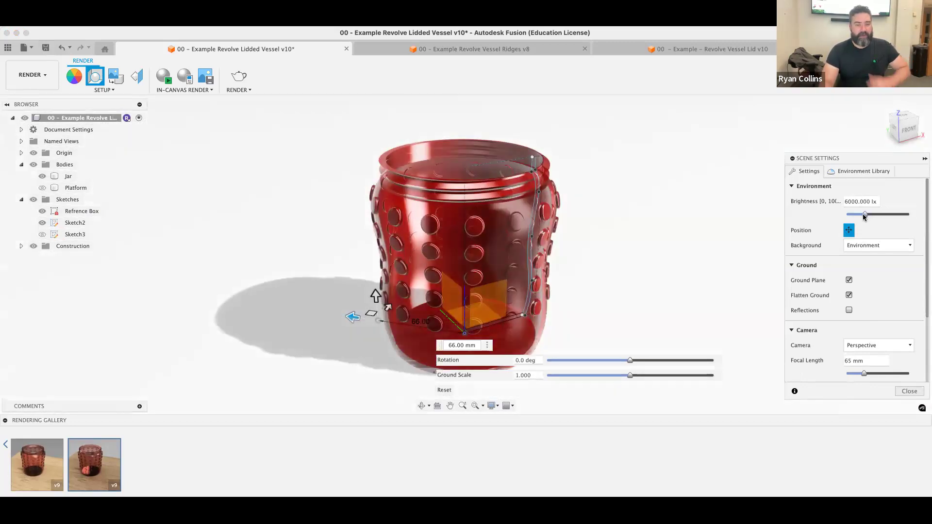
pyautogui.moveTo(347, 316)
pyautogui.mouseDown()
pyautogui.moveTo(423, 325)
pyautogui.moveTo(353, 316)
pyautogui.mouseUp()
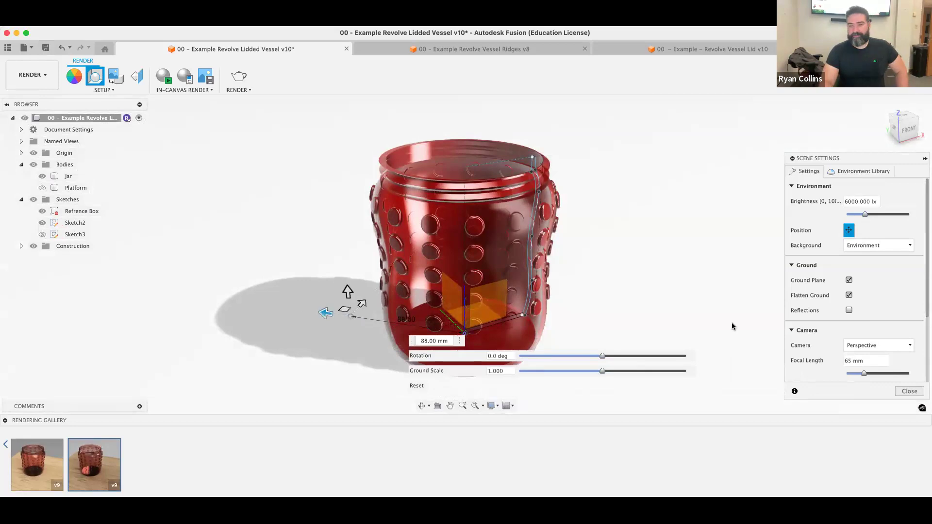
# Preview the scene without the ground plane and with ground reflections, restoring both settings.
pyautogui.click(849, 280)
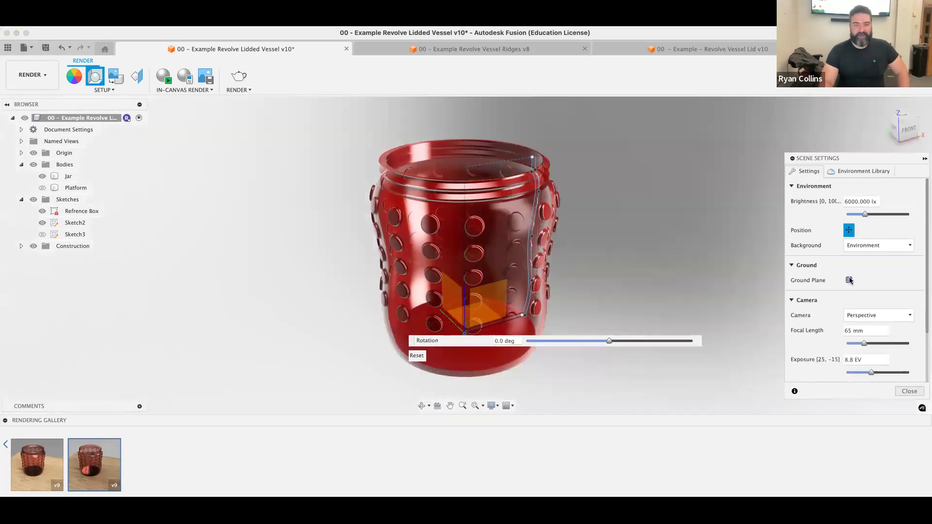
pyautogui.click(849, 280)
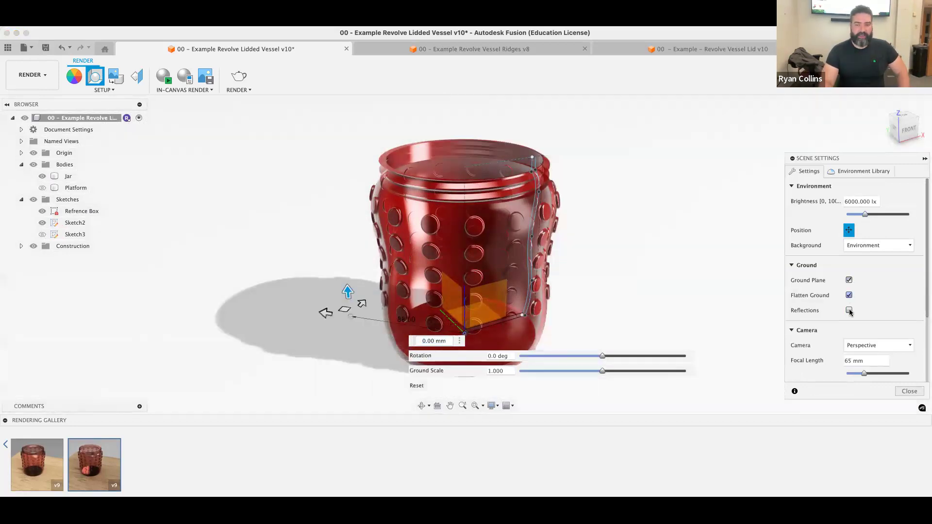
pyautogui.click(849, 310)
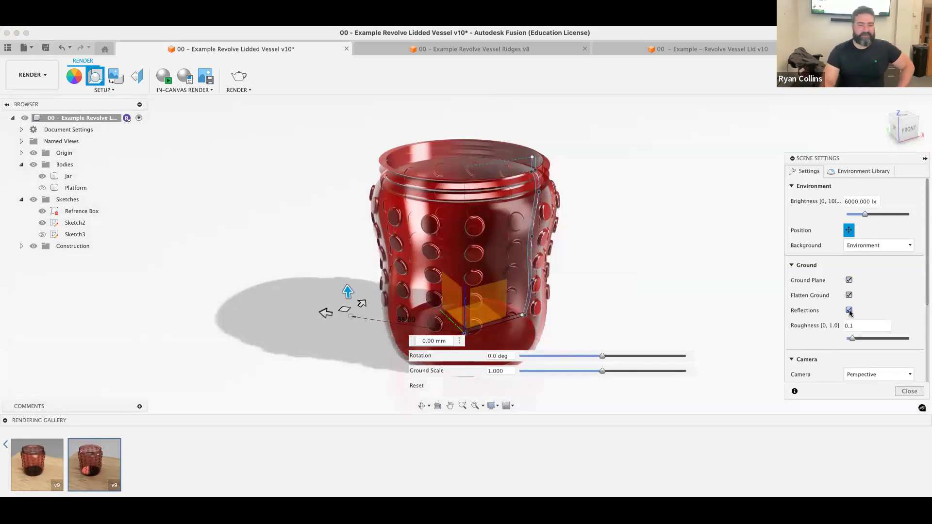
pyautogui.click(849, 310)
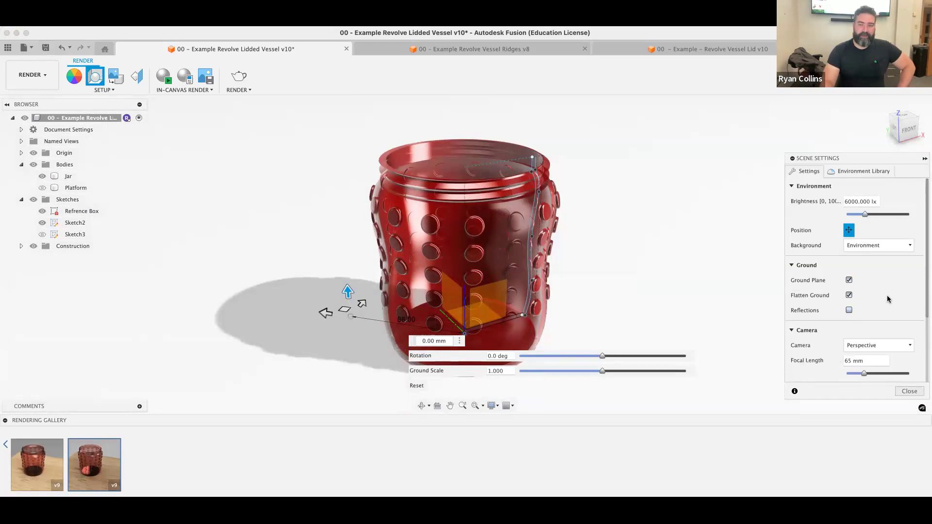
# Compare the Orthographic and Perspective with Ortho Faces cameras on the jar, and return the camera to Perspective.
pyautogui.scroll(-3, 887, 298)
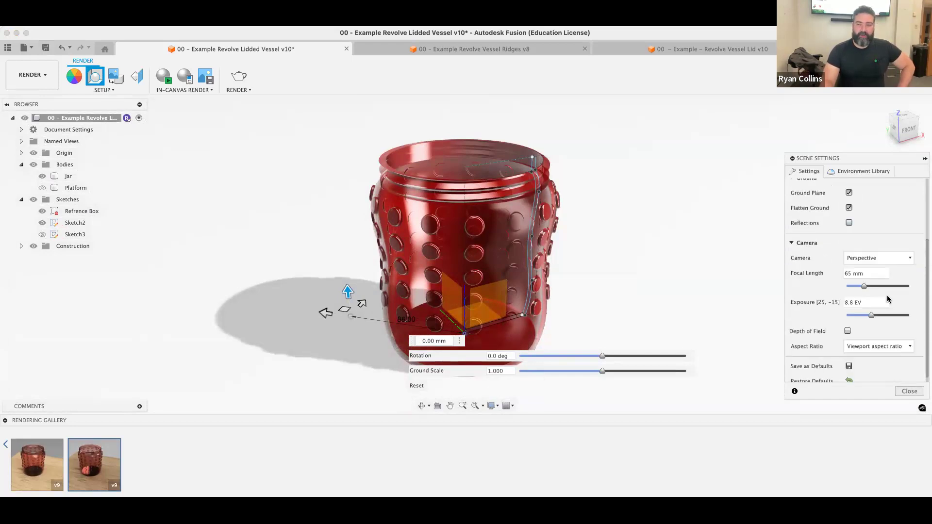
pyautogui.click(879, 259)
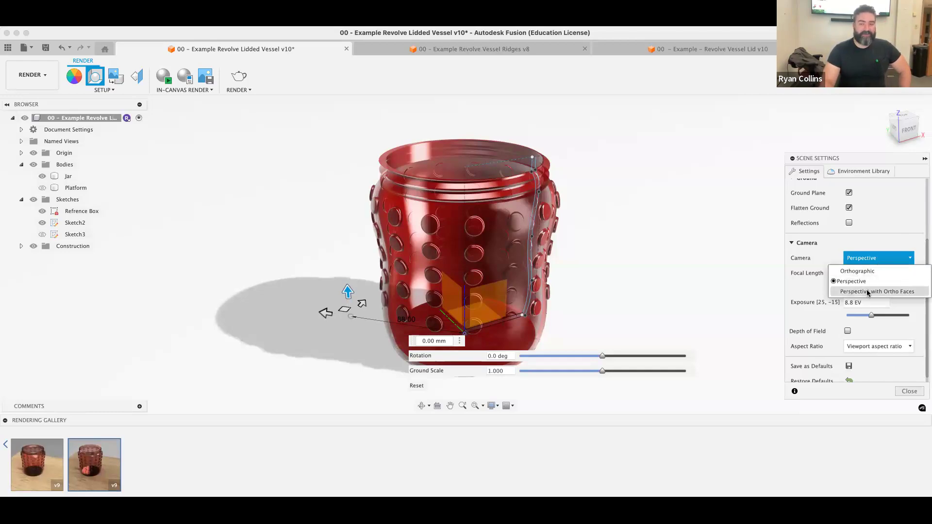
pyautogui.click(867, 271)
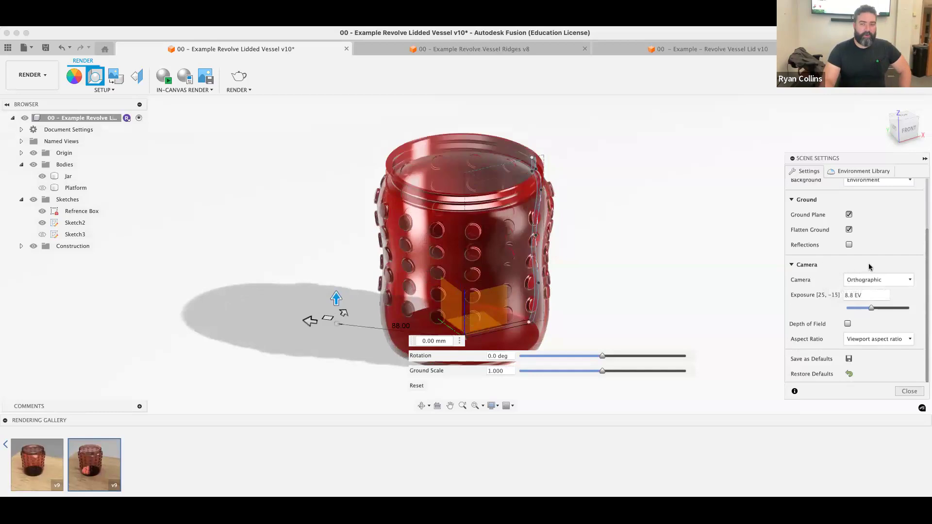
pyautogui.click(869, 281)
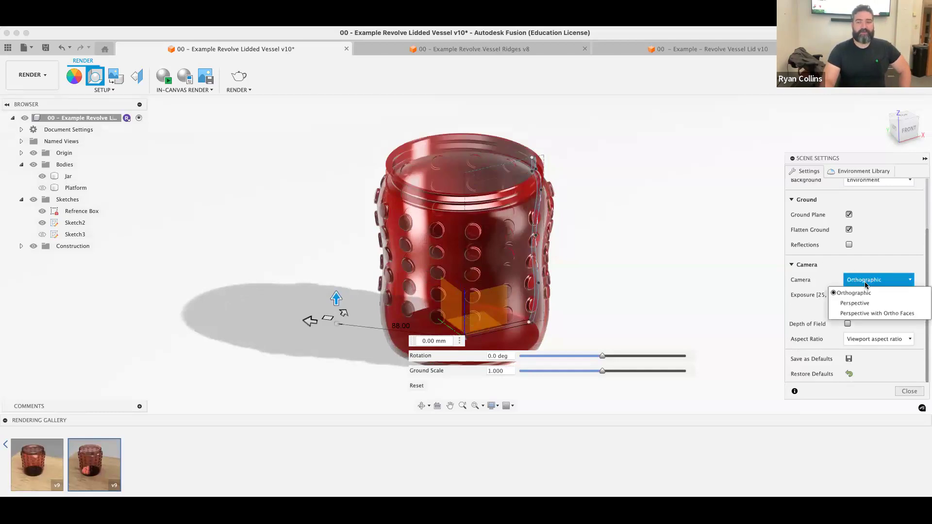
pyautogui.click(858, 303)
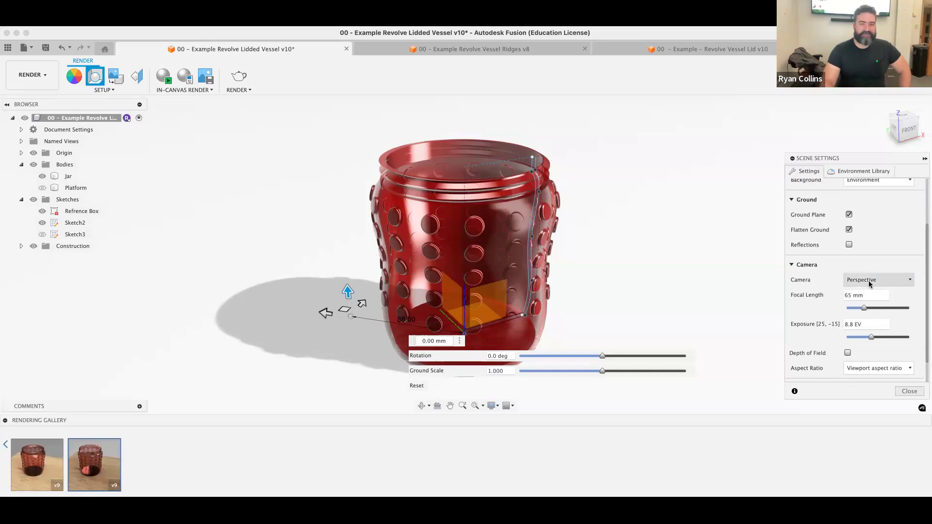
pyautogui.click(871, 284)
pyautogui.click(863, 295)
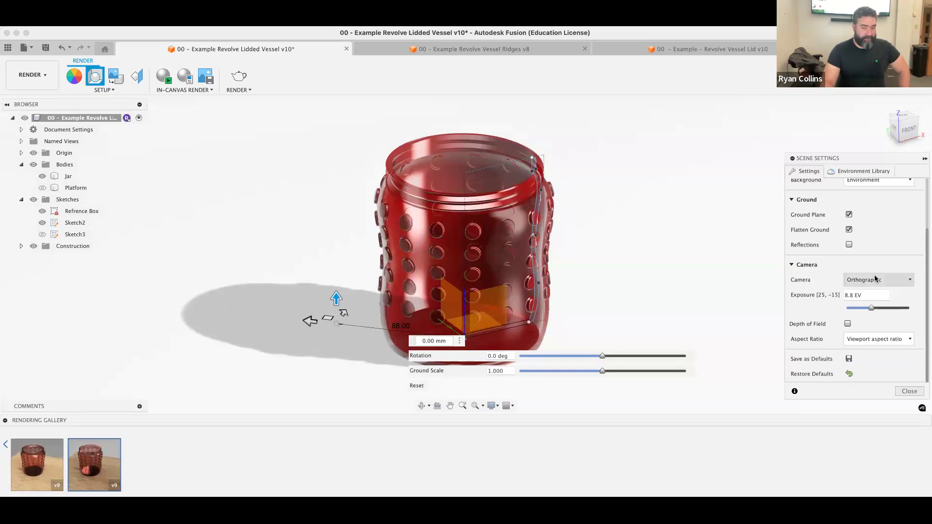
pyautogui.click(875, 281)
pyautogui.click(876, 313)
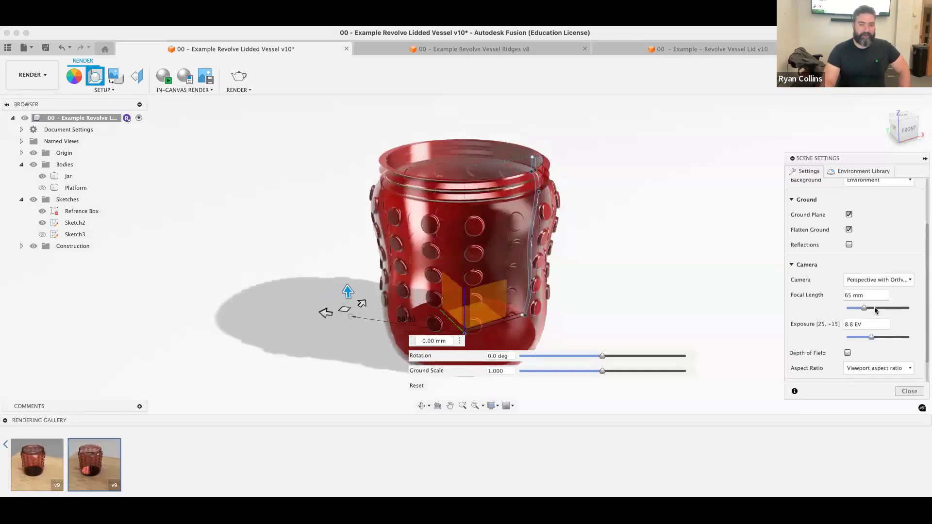
pyautogui.click(874, 283)
pyautogui.click(868, 302)
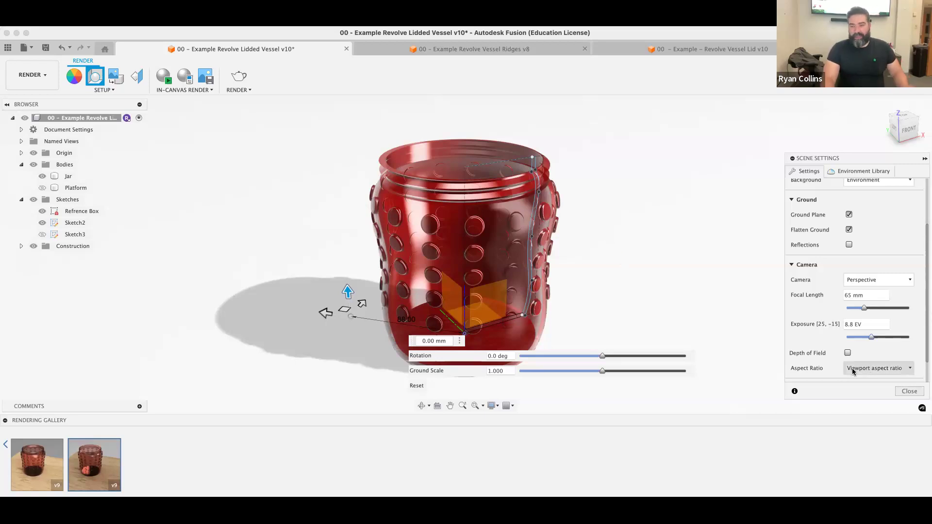
# Try the 4:3 Presentation aspect ratio and restore the scene settings to their defaults.
pyautogui.click(868, 369)
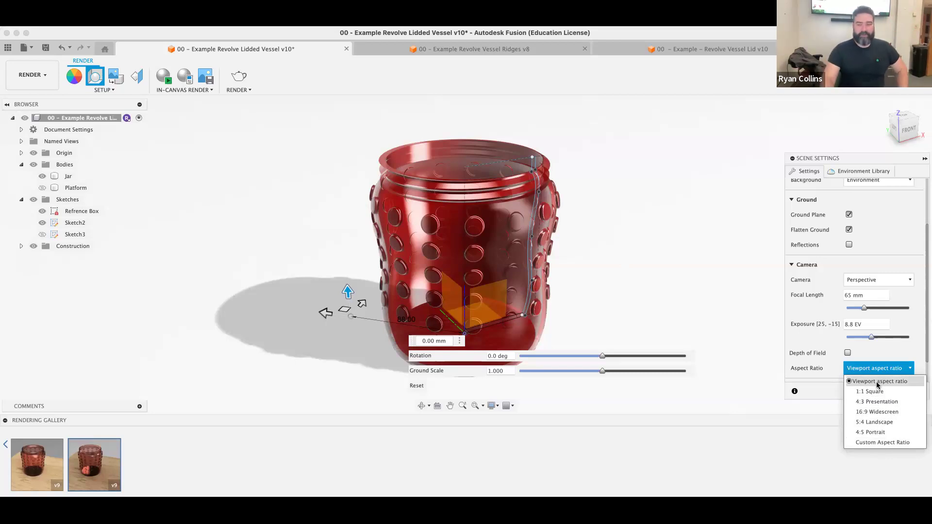
pyautogui.click(870, 403)
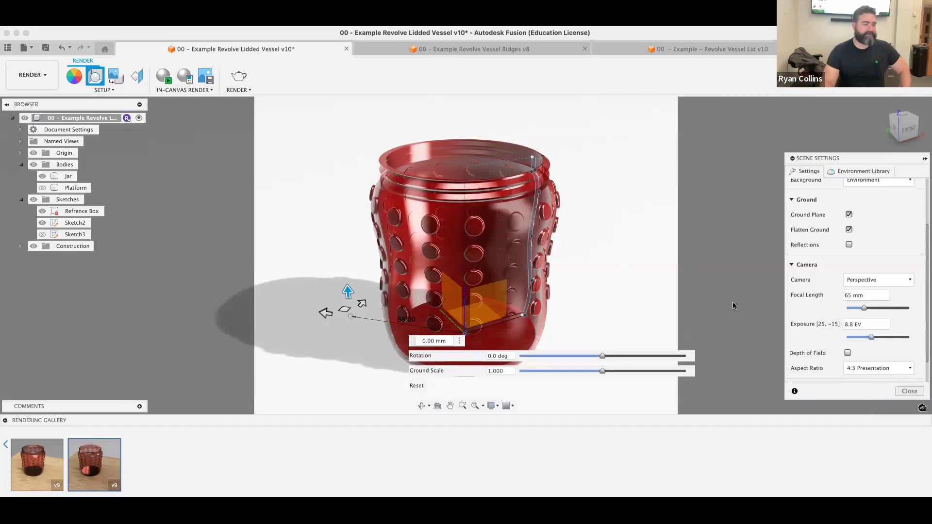
pyautogui.scroll(-1, 867, 345)
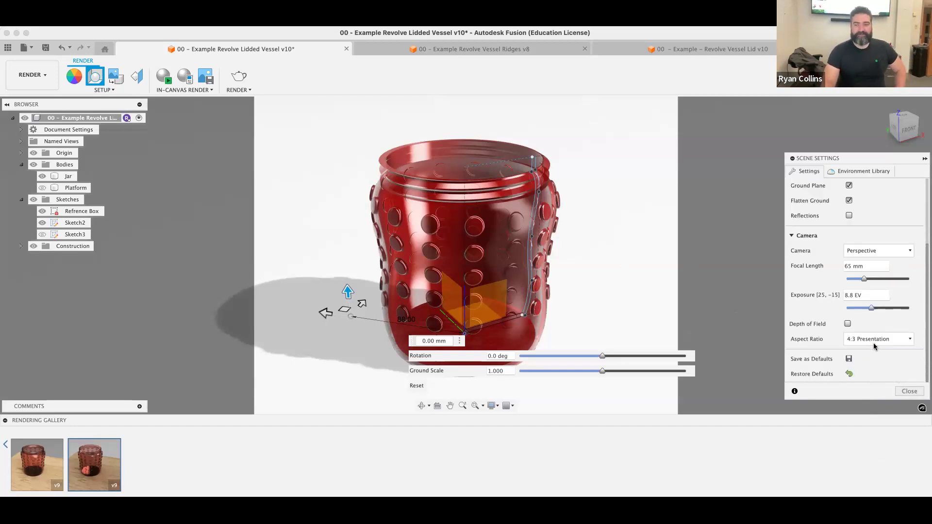
pyautogui.click(848, 374)
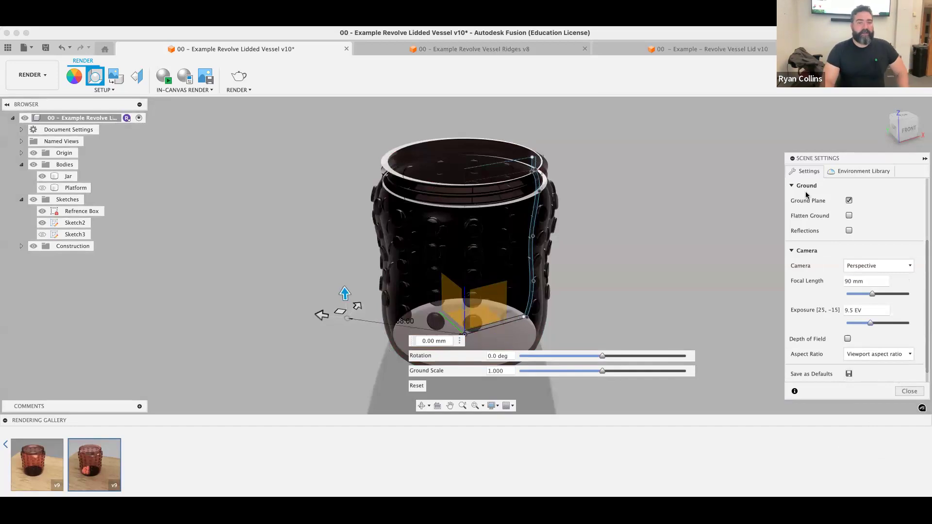
# Browse the Fusion environment library, and download and apply the Crossroads environment to the scene.
pyautogui.click(849, 173)
pyautogui.scroll(3, 870, 286)
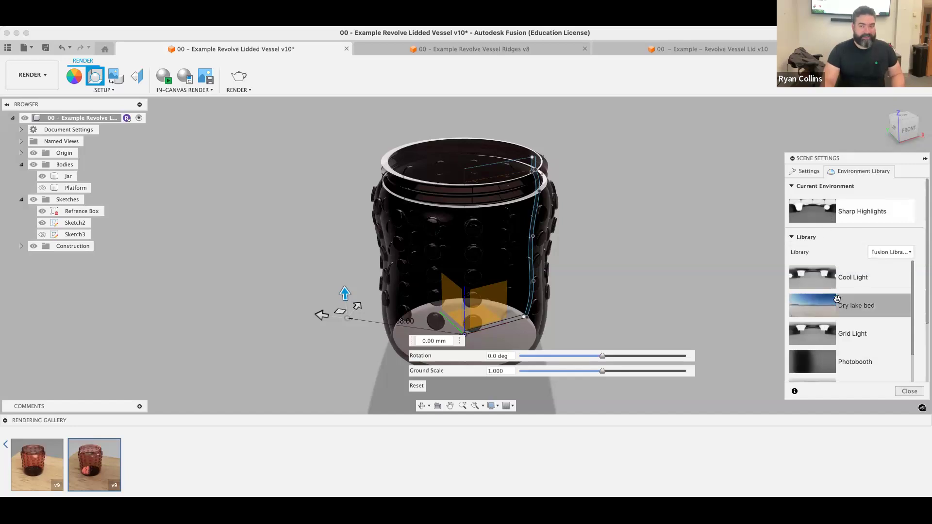
pyautogui.scroll(-3, 854, 306)
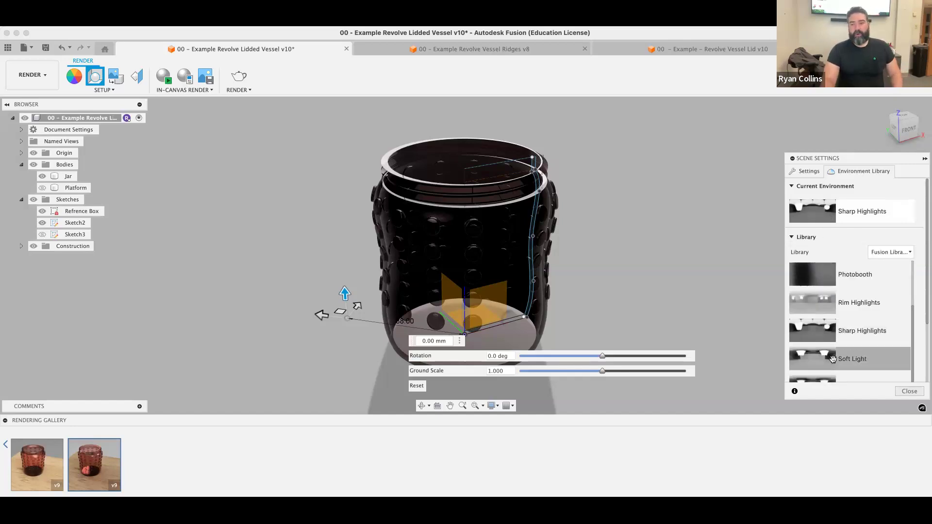
pyautogui.scroll(-3, 832, 360)
pyautogui.scroll(-2, 847, 321)
pyautogui.scroll(-2, 849, 322)
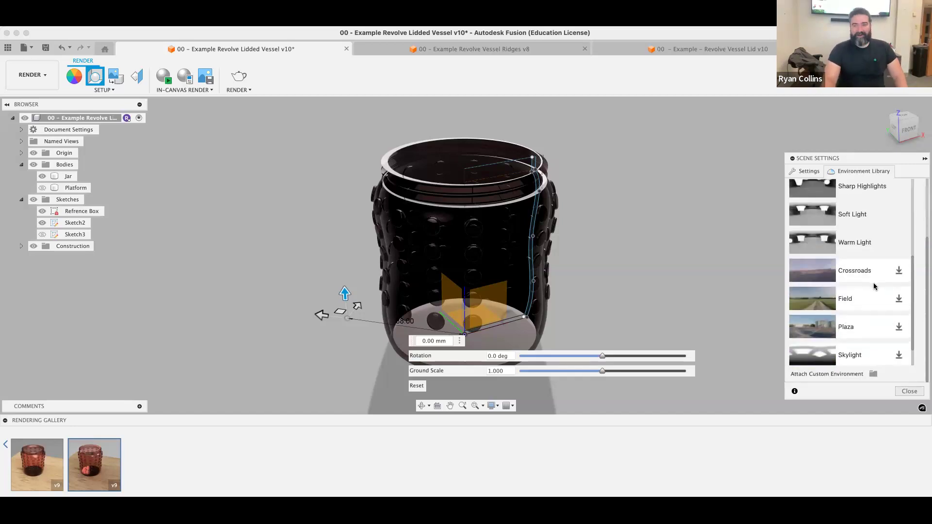
pyautogui.scroll(-1, 876, 287)
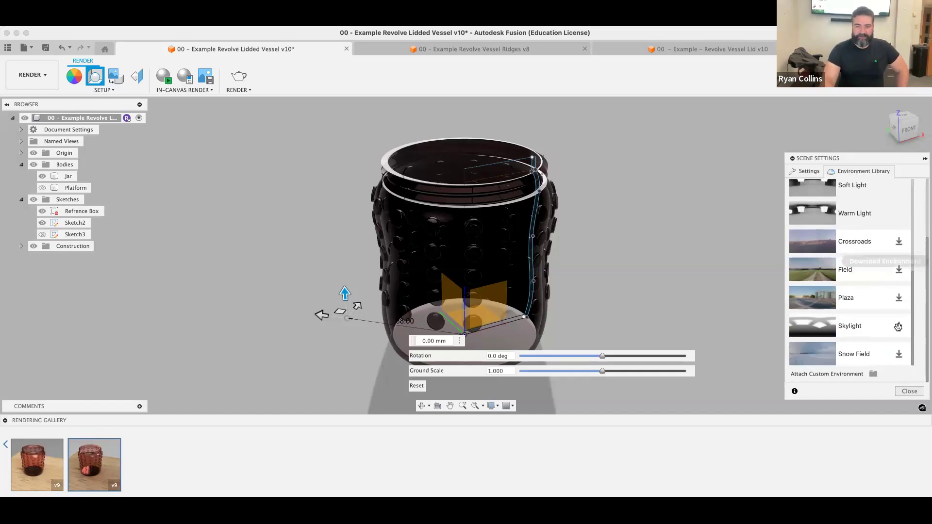
pyautogui.click(897, 242)
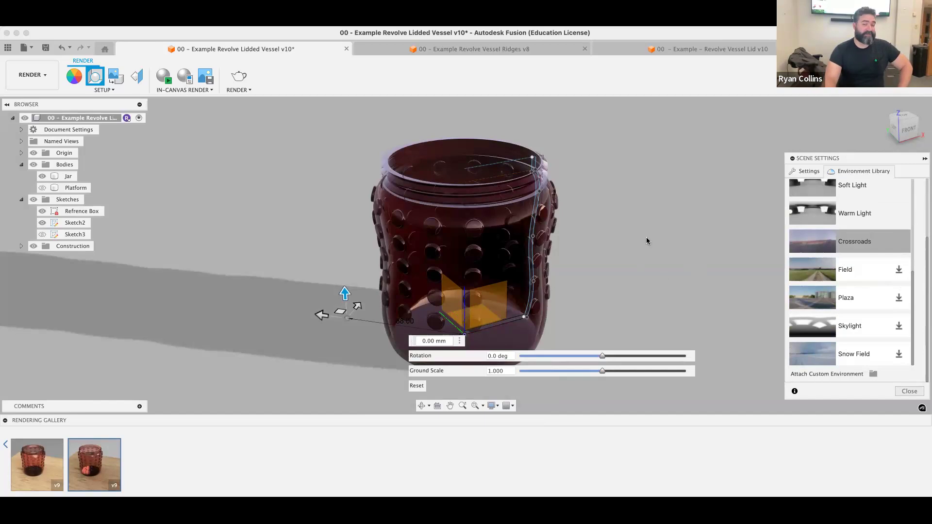
pyautogui.click(689, 250)
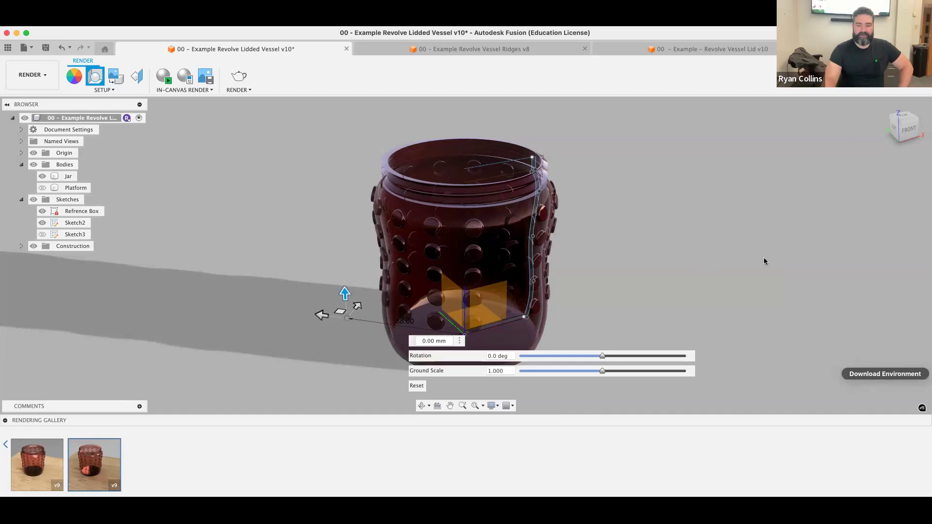
pyautogui.moveTo(678, 232)
pyautogui.mouseDown(button='middle')
pyautogui.moveTo(656, 270)
pyautogui.moveTo(673, 227)
pyautogui.mouseUp(button='middle')
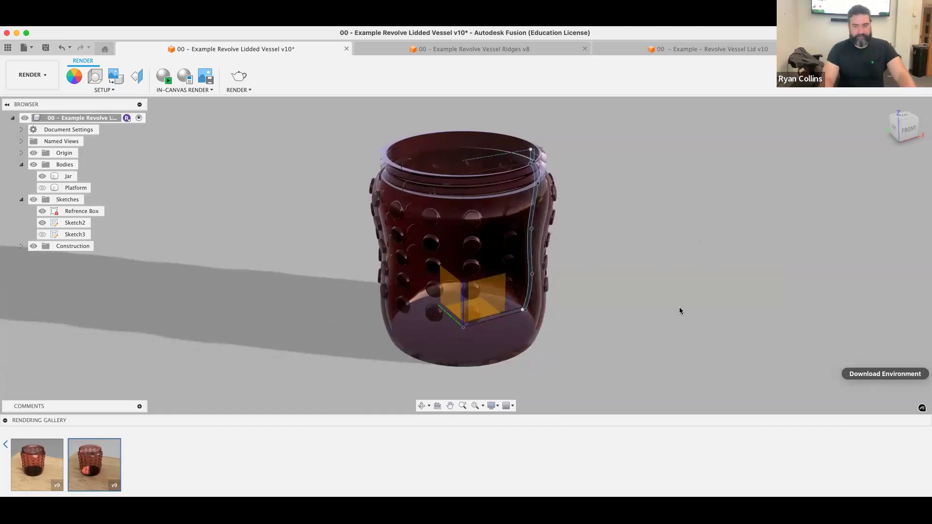
pyautogui.press('a')
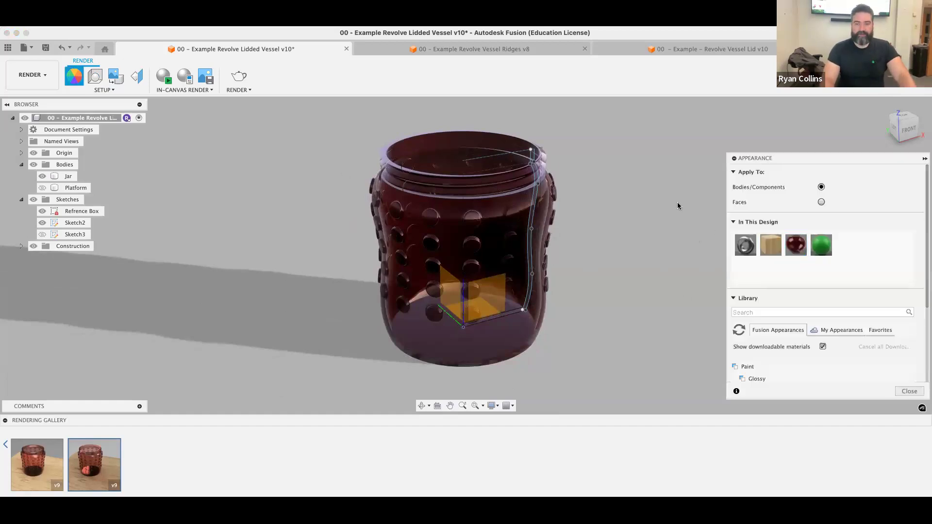
pyautogui.click(909, 391)
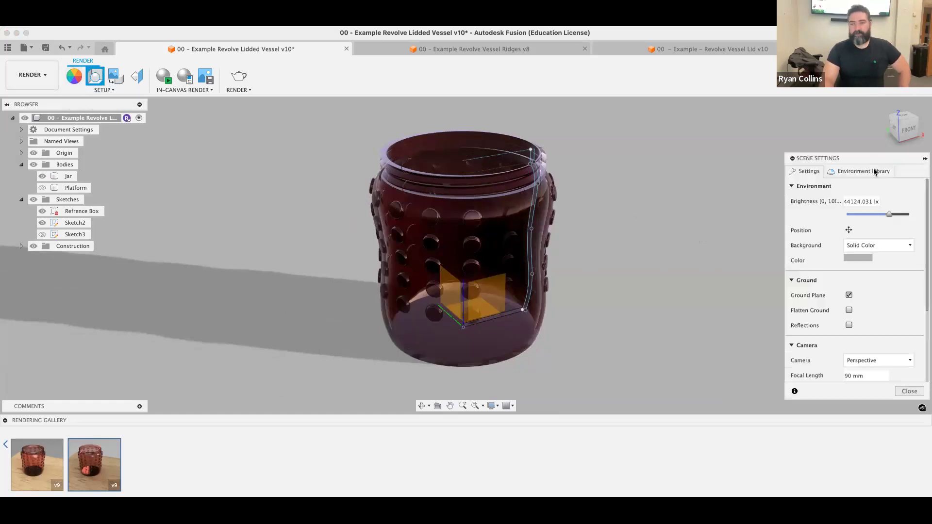
# Set the scene background to Environment in place of the solid color.
pyautogui.click(874, 169)
pyautogui.scroll(-5, 874, 320)
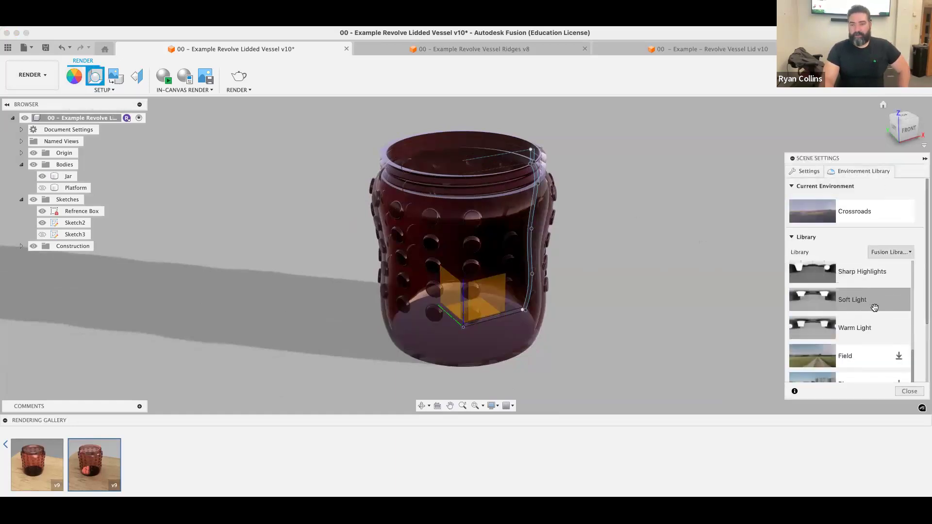
pyautogui.click(807, 172)
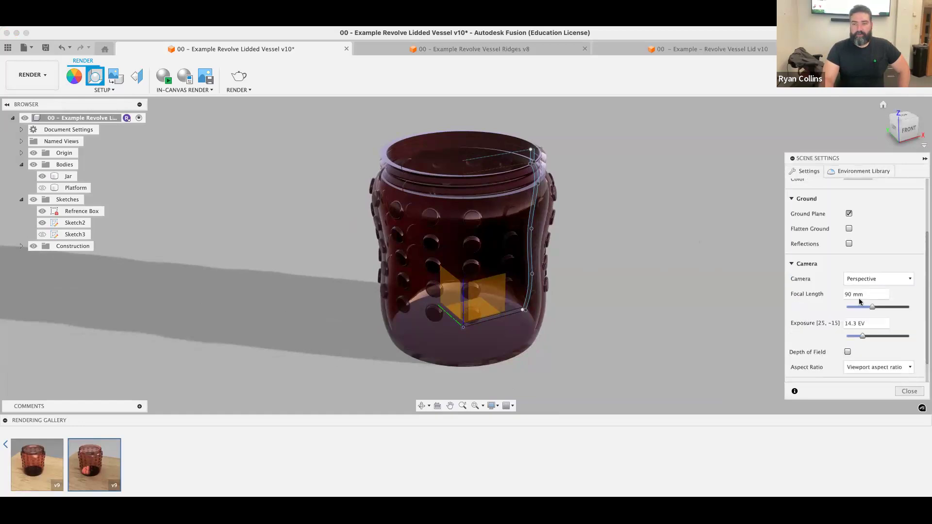
pyautogui.scroll(3, 865, 320)
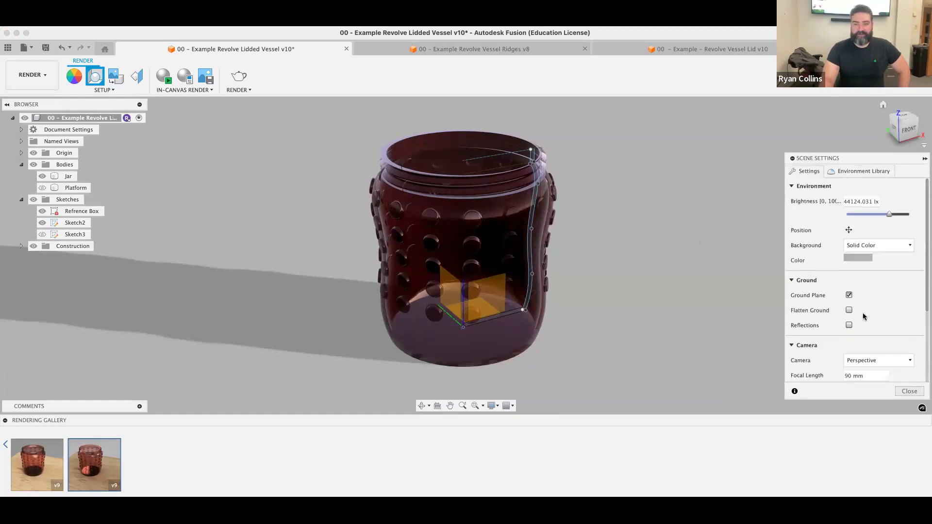
pyautogui.click(879, 245)
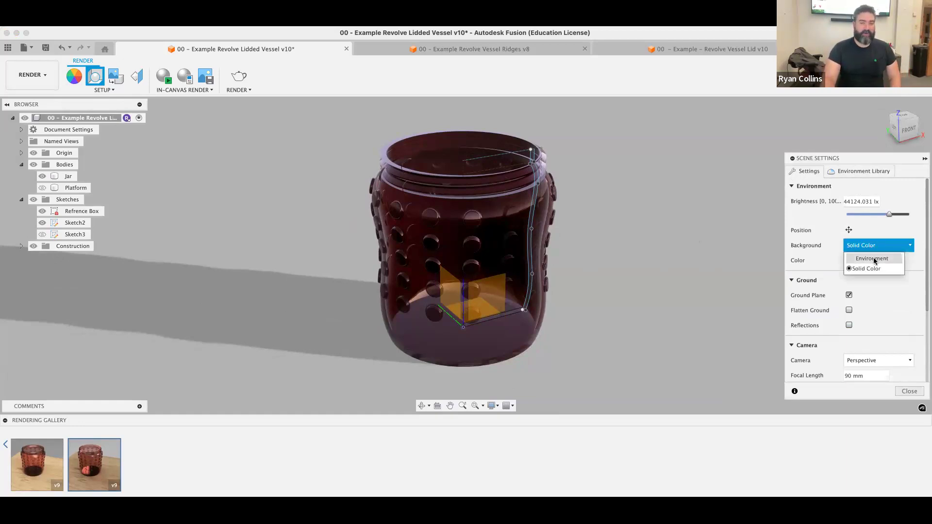
pyautogui.click(873, 259)
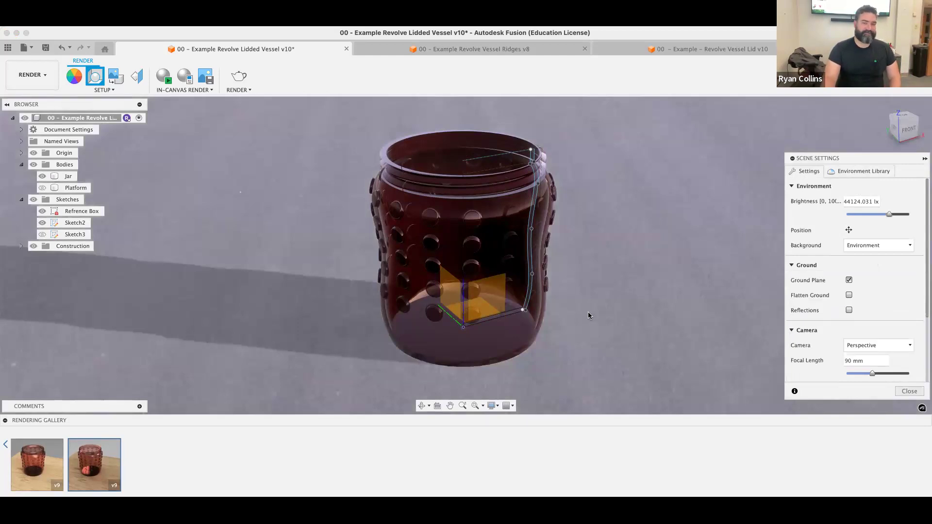
# Frame the jar from a low front angle with the road behind it, and close the scene settings.
pyautogui.scroll(5, 588, 315)
pyautogui.scroll(-8, 589, 316)
pyautogui.scroll(2, 588, 315)
pyautogui.scroll(1, 589, 316)
pyautogui.scroll(-2, 588, 316)
pyautogui.scroll(3, 588, 316)
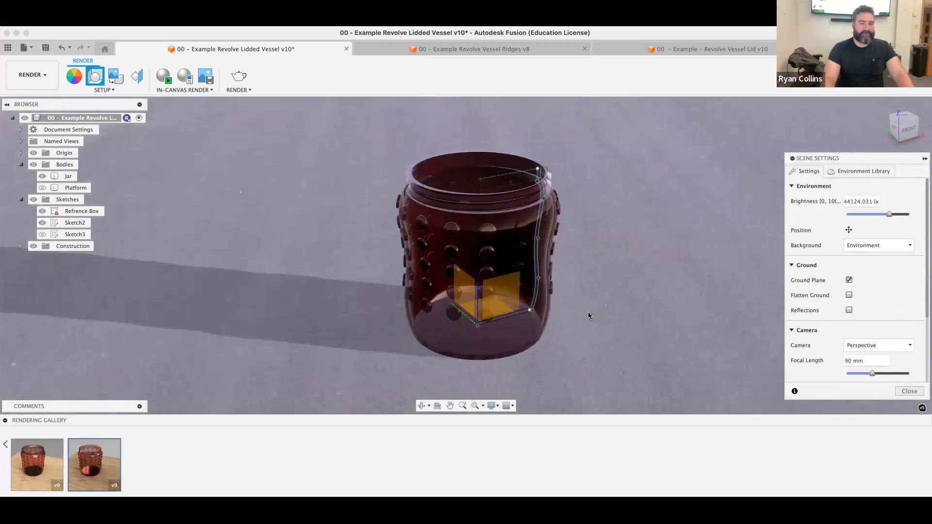
pyautogui.keyDown('shift'); pyautogui.moveTo(588, 315); pyautogui.dragTo(613, 287, button='middle'); pyautogui.keyUp('shift')
pyautogui.scroll(2, 624, 323)
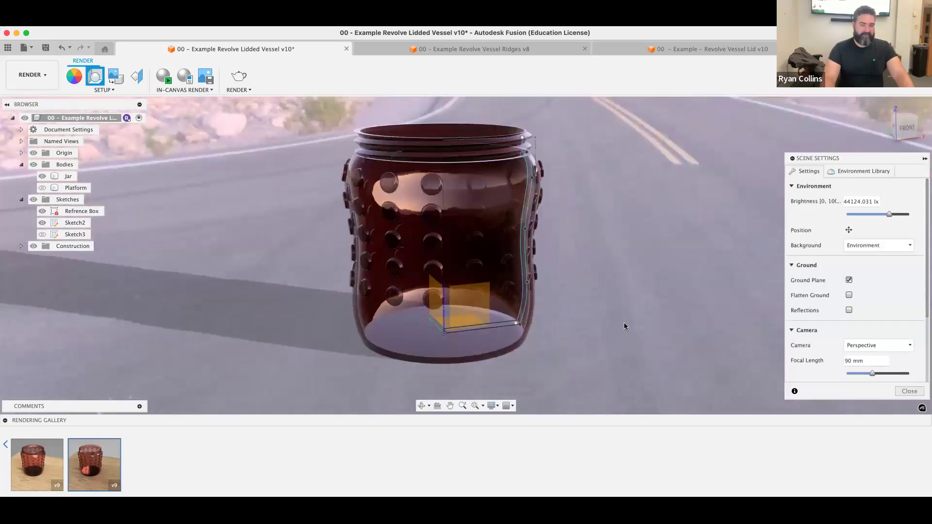
pyautogui.scroll(-2, 624, 322)
pyautogui.scroll(-1, 624, 325)
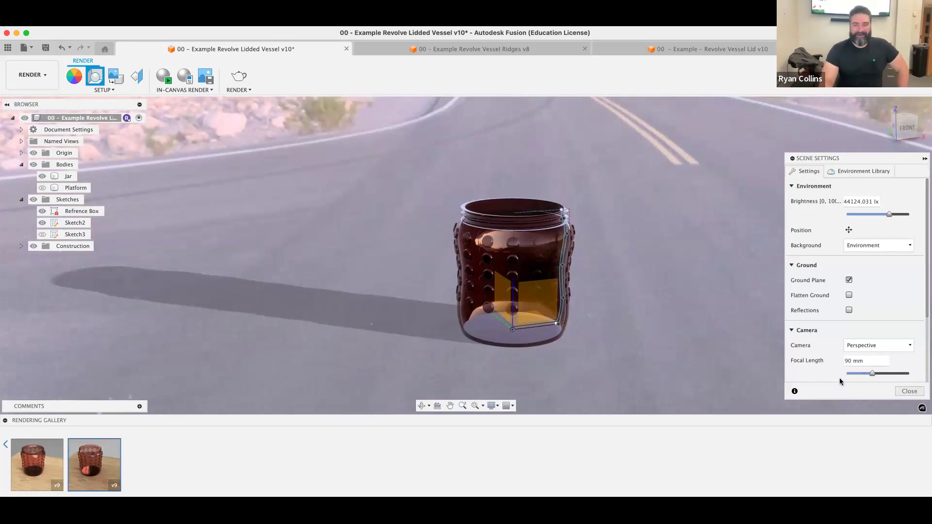
pyautogui.scroll(5, 617, 316)
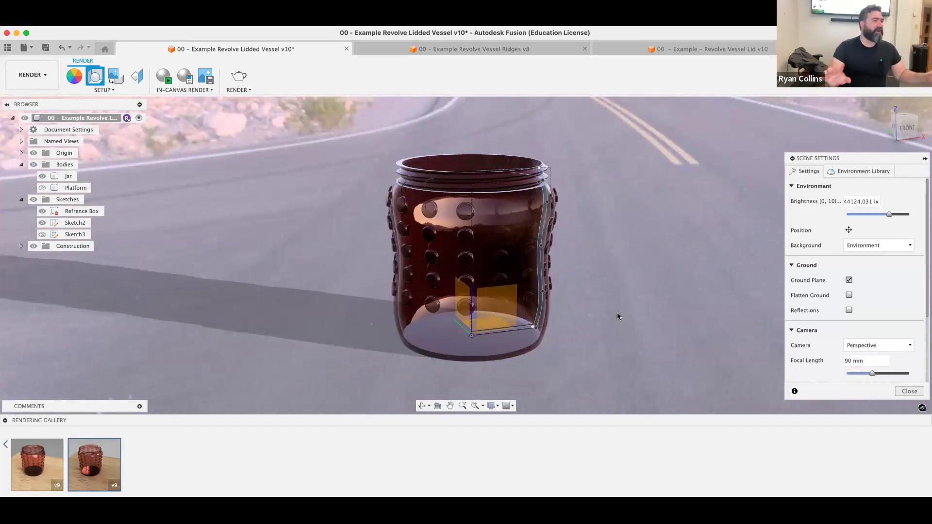
pyautogui.click(909, 391)
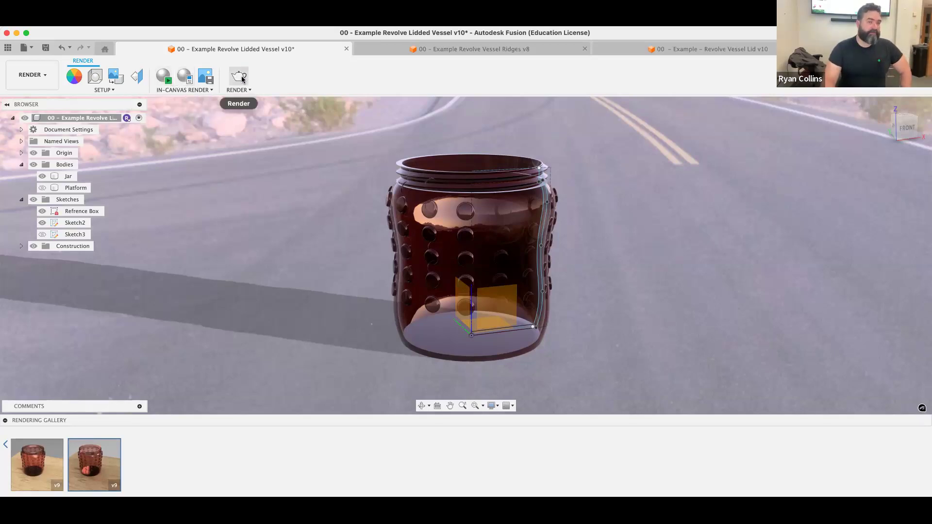
# Start an in-canvas render of the jar on the road and pause it after about 58 seconds.
pyautogui.click(164, 77)
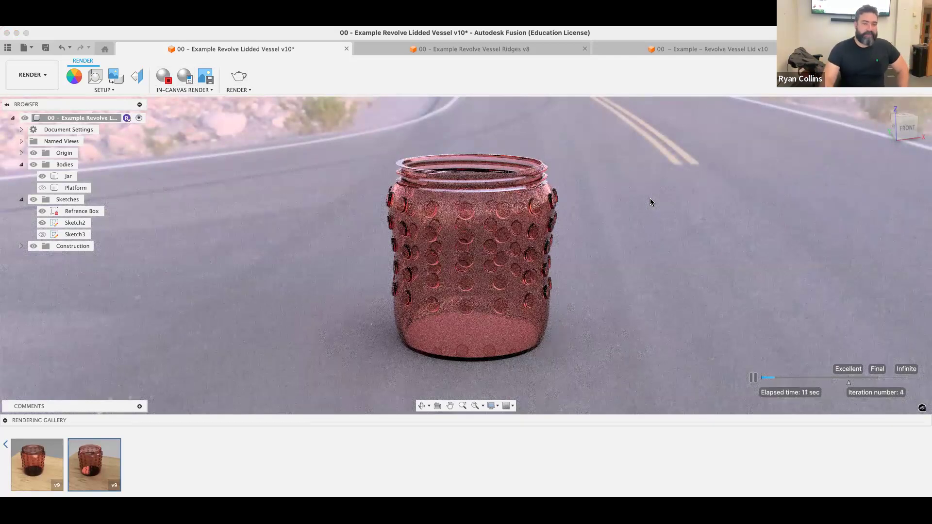
pyautogui.click(488, 152)
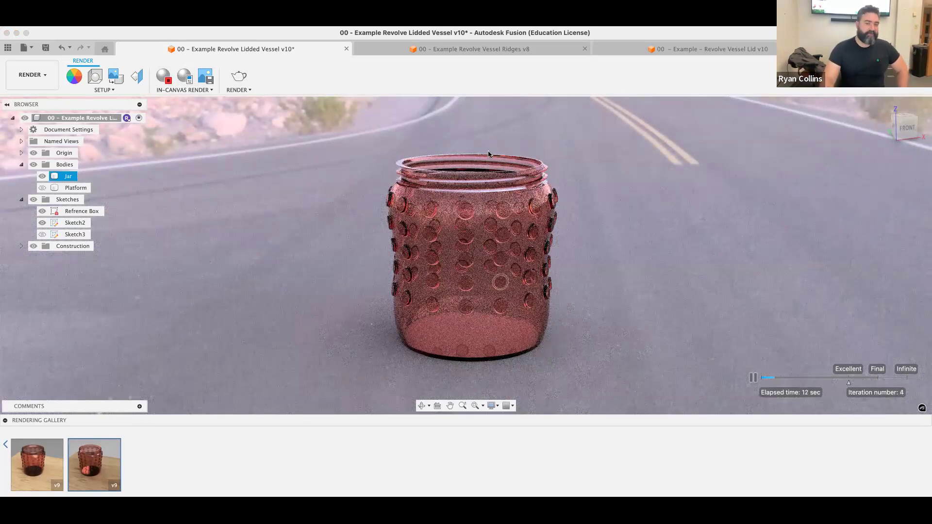
pyautogui.click(677, 326)
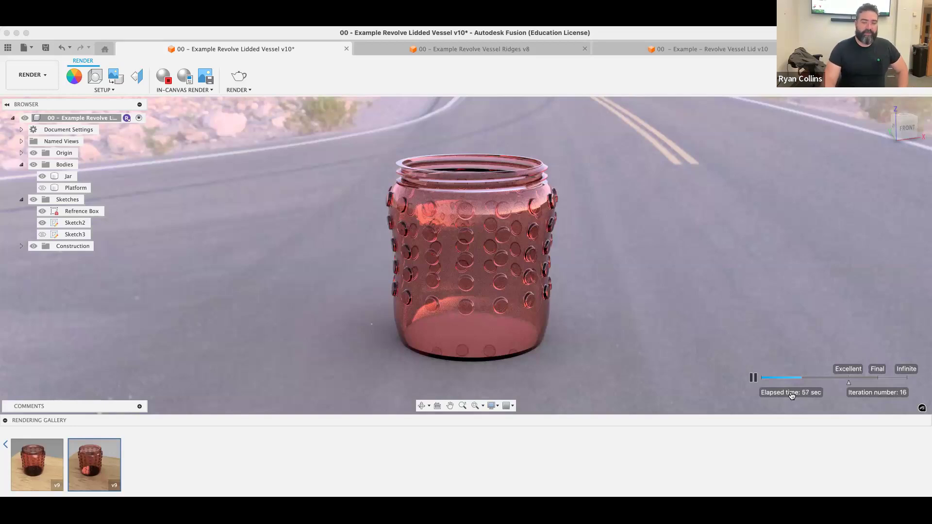
pyautogui.click(753, 378)
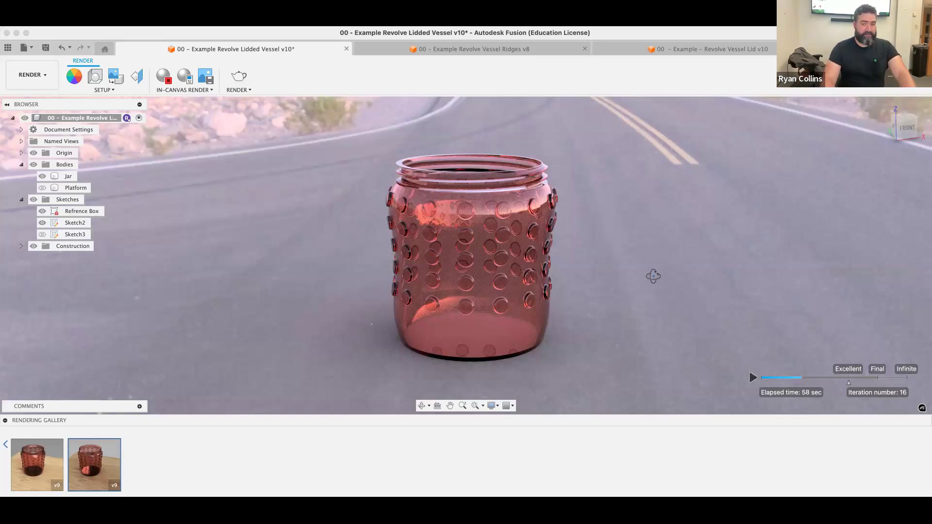
# View the jar from a higher front angle and set the camera focal length to 89 mm.
pyautogui.keyDown('shift'); pyautogui.scroll(5, 653, 275); pyautogui.keyUp('shift')
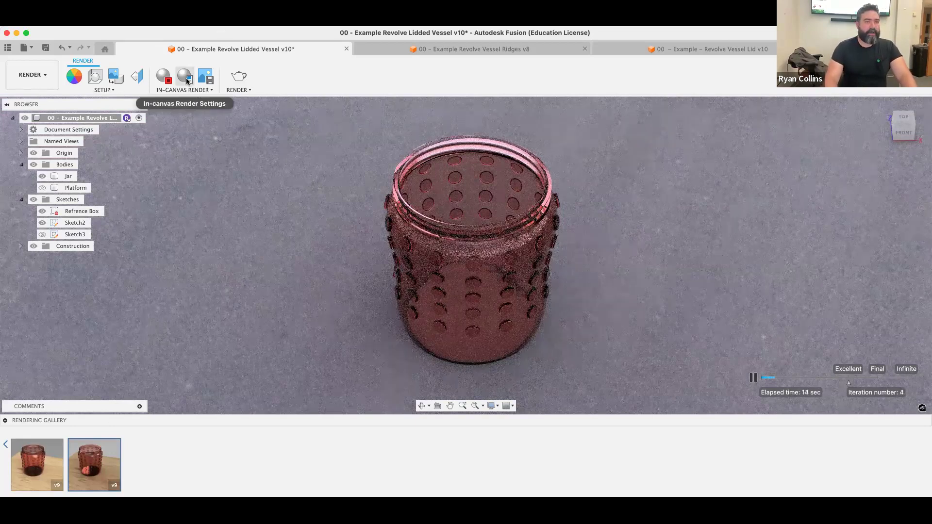
pyautogui.click(92, 78)
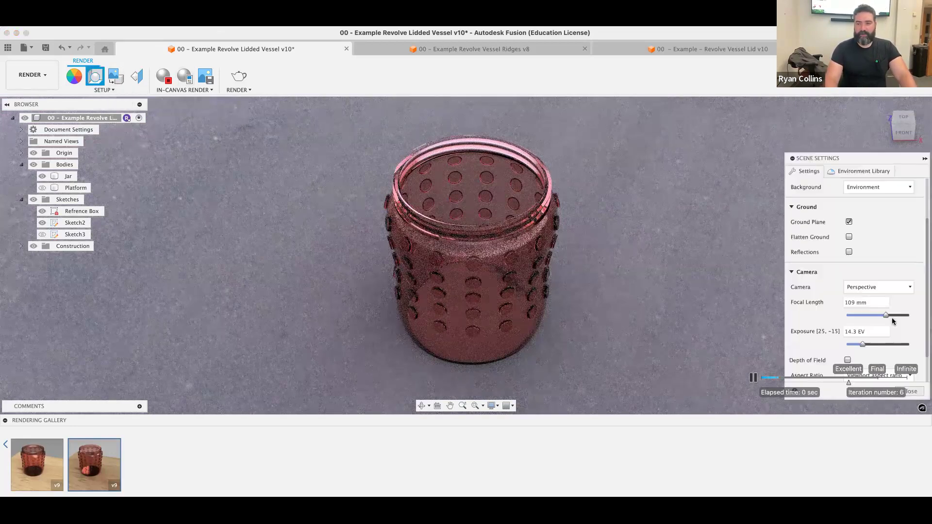
pyautogui.moveTo(887, 315); pyautogui.dragTo(872, 315)
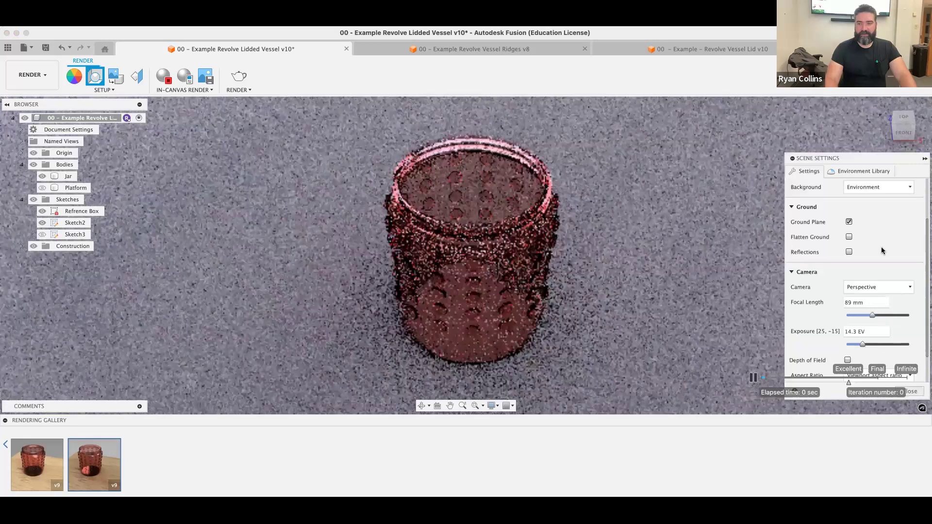
# Set the camera aspect ratio to 4:3 Presentation, close the scene settings and pause the in-canvas render.
pyautogui.scroll(-2, 887, 341)
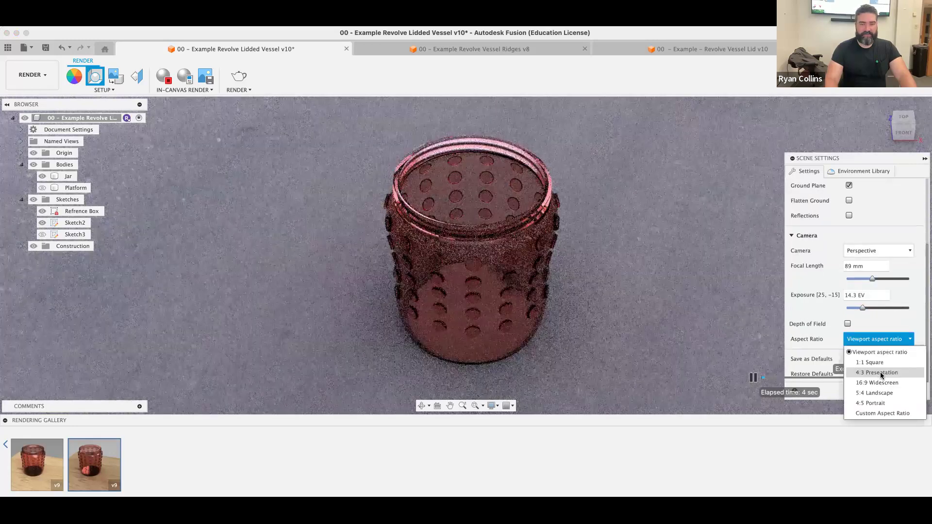
pyautogui.click(880, 372)
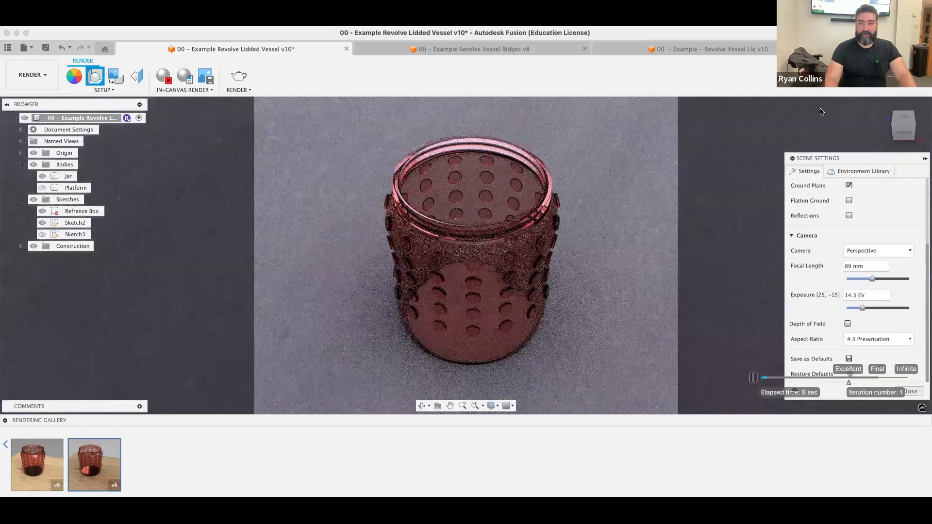
pyautogui.moveTo(865, 158); pyautogui.dragTo(820, 112)
pyautogui.click(860, 341)
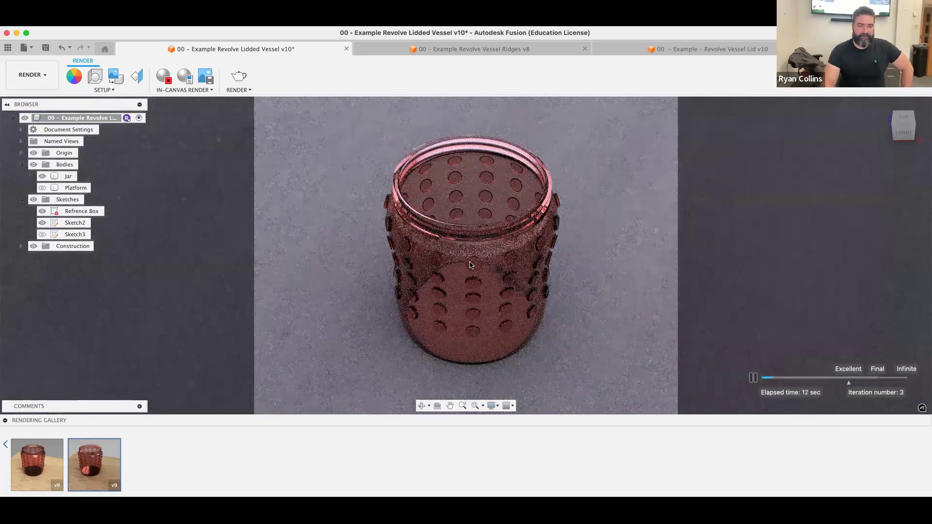
pyautogui.click(752, 377)
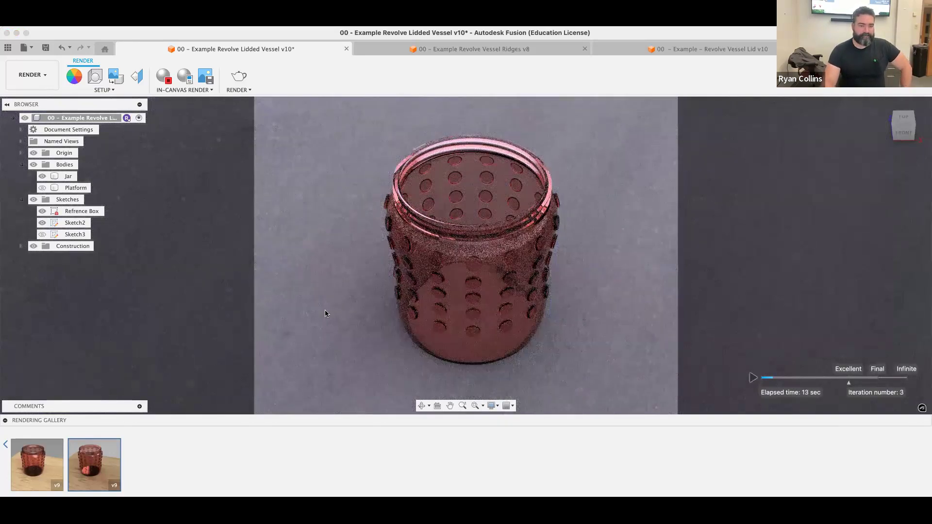
# Start a local render of the jar at Standard(50) quality, 1746 x 1310 px, in PNG (Lossless) format.
pyautogui.click(240, 76)
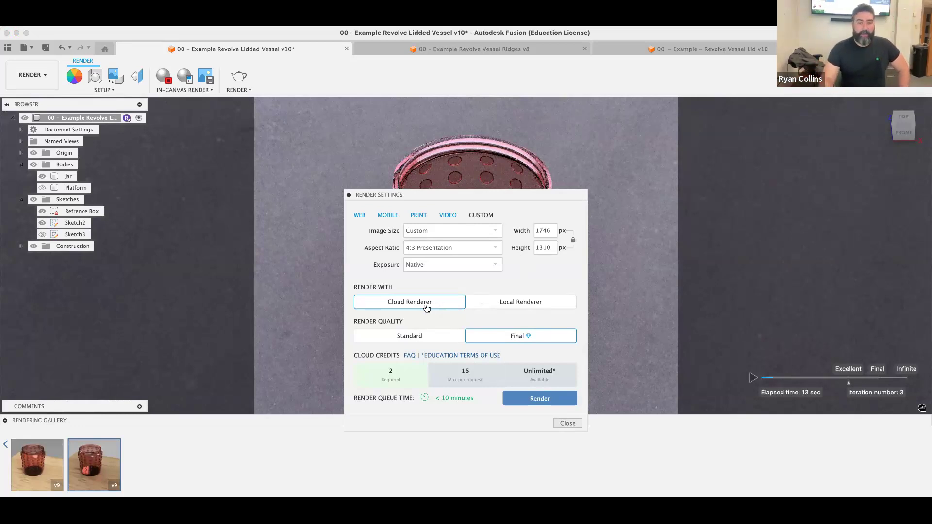
pyautogui.click(521, 302)
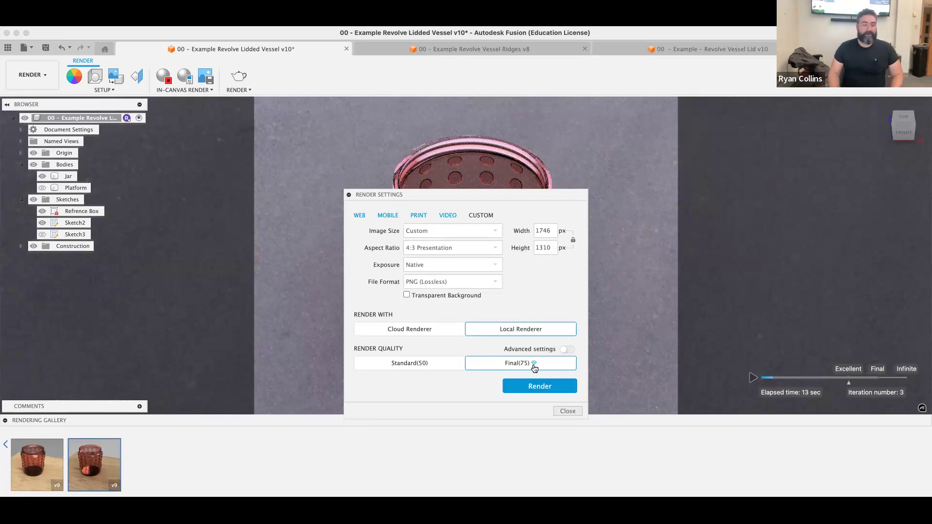
pyautogui.click(414, 369)
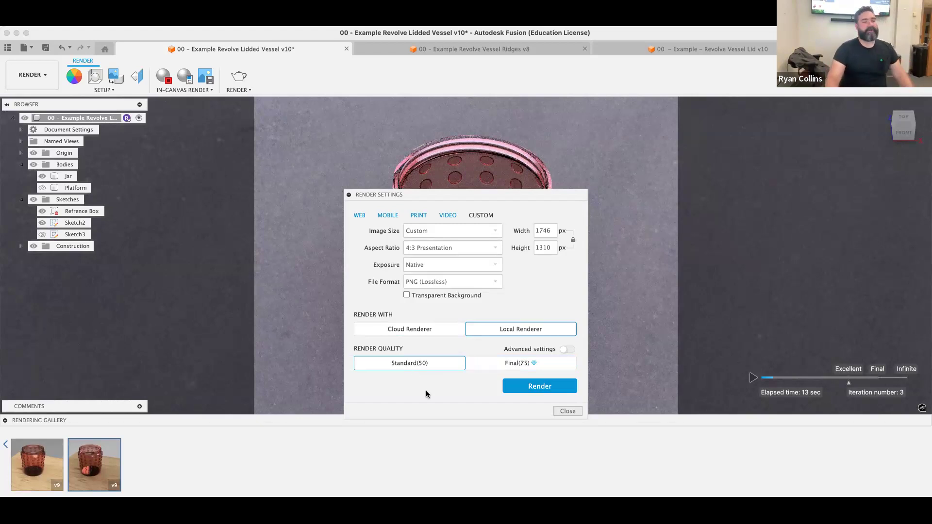
pyautogui.click(541, 390)
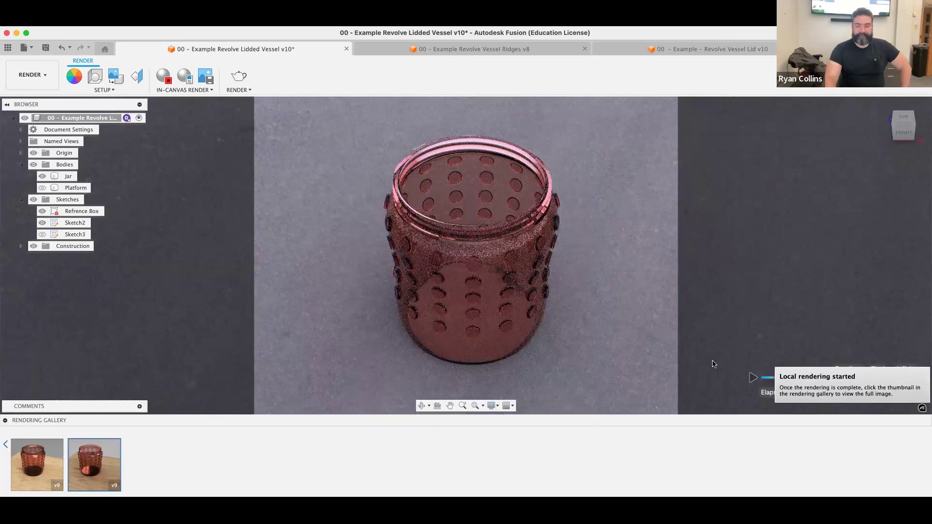
# Bring the v10 render into view in the rendering gallery and check its progress.
pyautogui.click(7, 445)
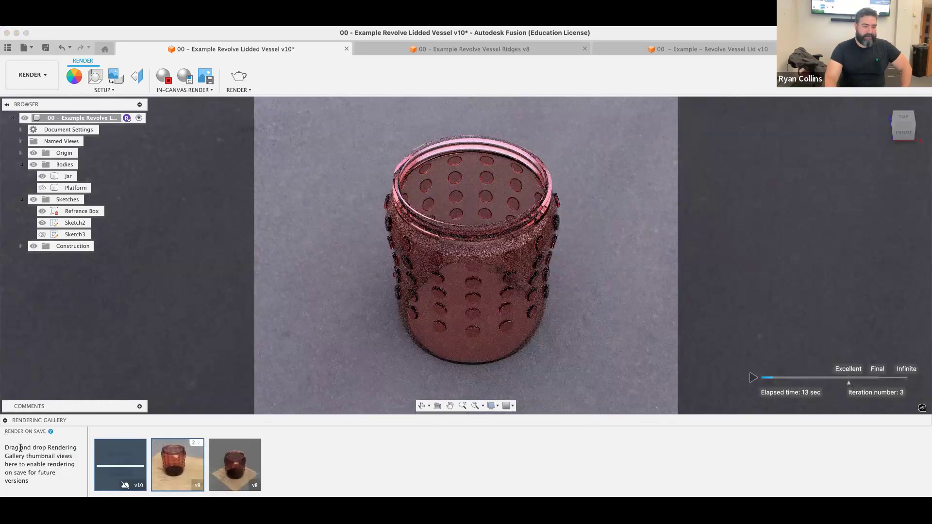
pyautogui.moveTo(123, 468)
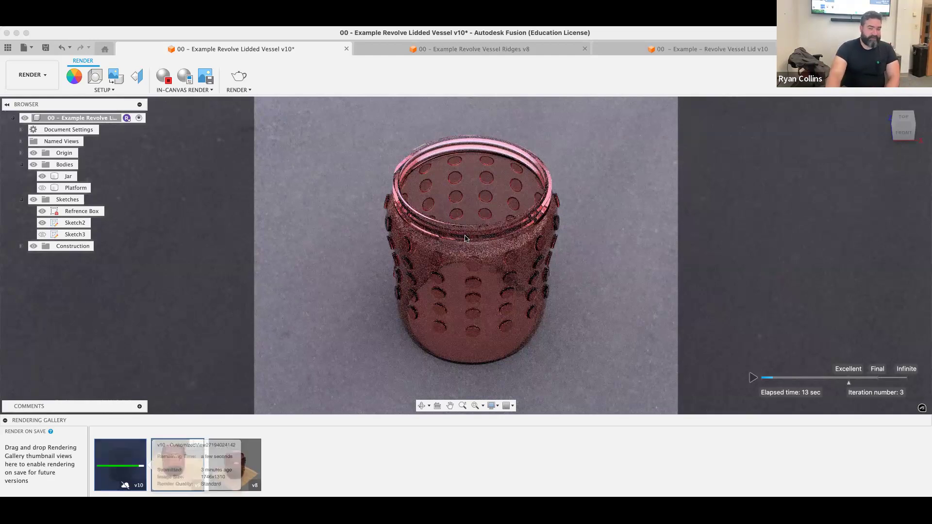
pyautogui.click(548, 316)
pyautogui.click(598, 321)
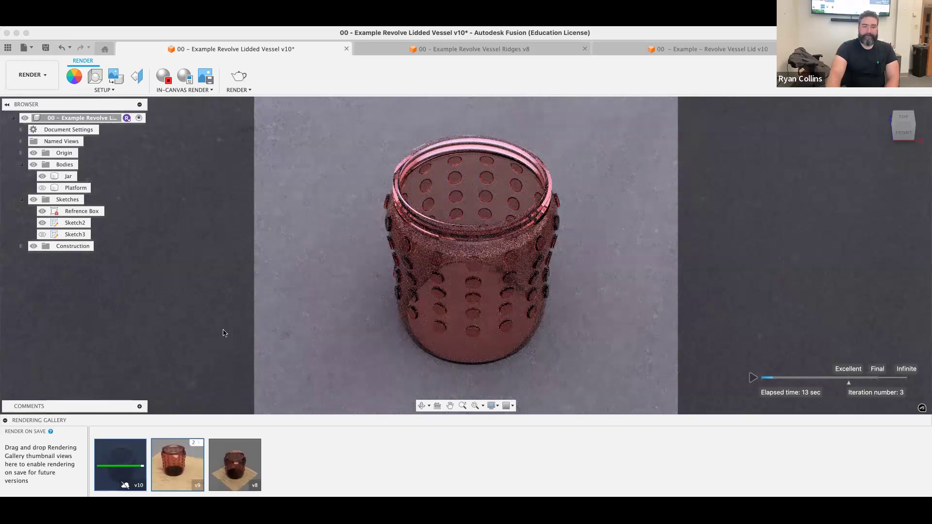
# Examine the v10 road render in the rendering gallery and compare it with the v9 wood platform render.
pyautogui.click(179, 466)
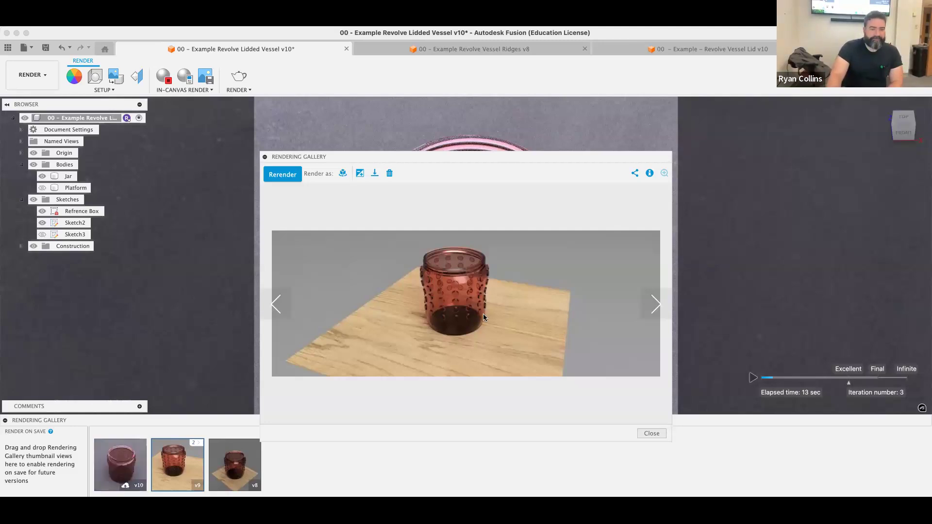
pyautogui.click(650, 433)
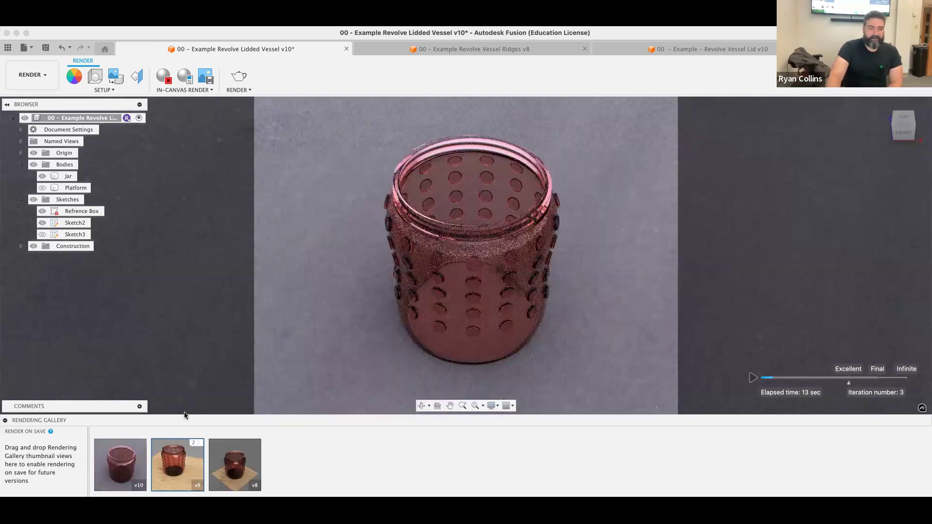
pyautogui.click(121, 464)
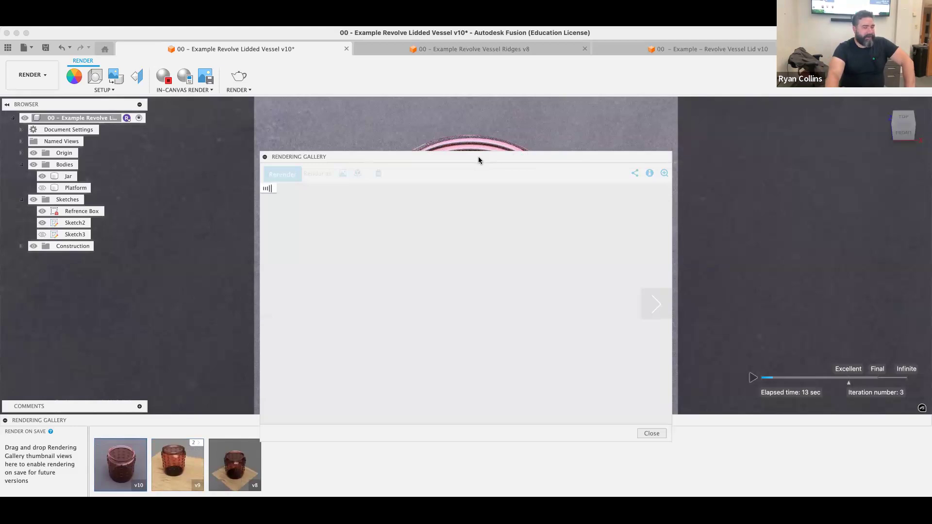
pyautogui.moveTo(467, 157); pyautogui.dragTo(455, 98)
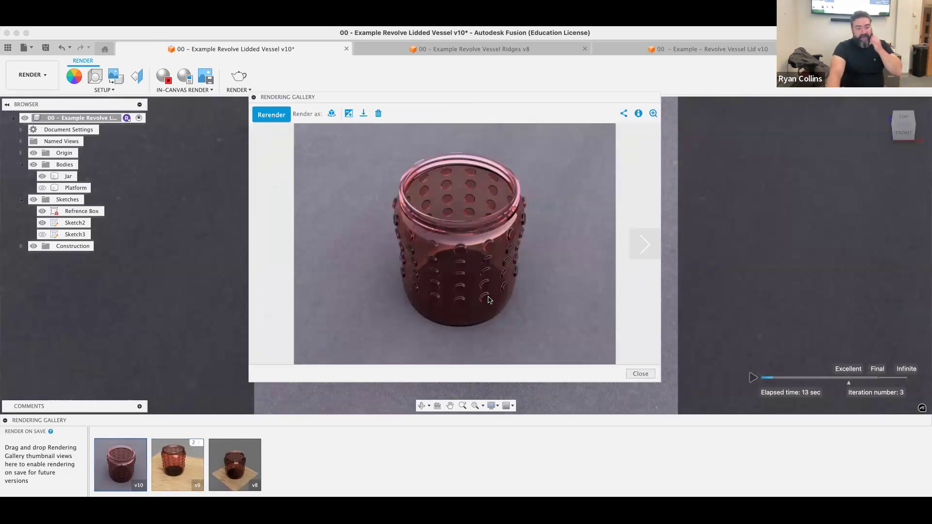
pyautogui.moveTo(170, 463)
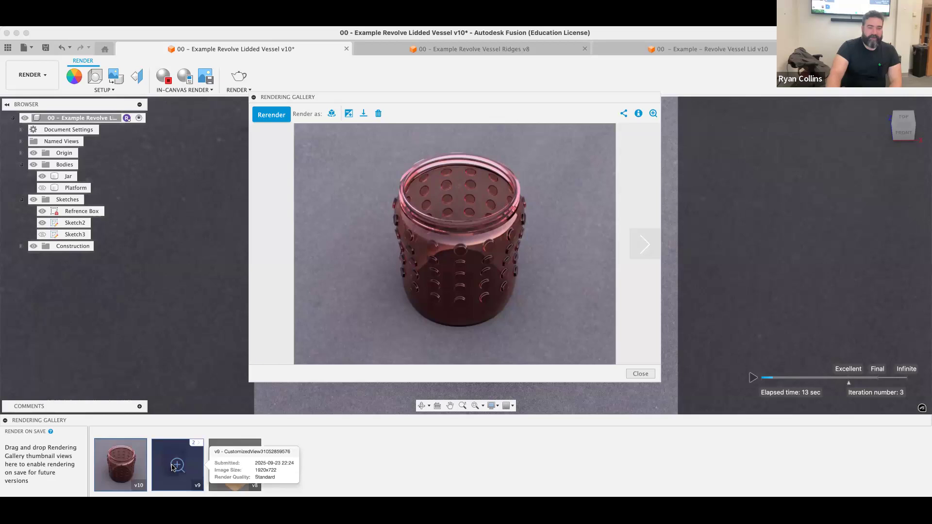
pyautogui.click(177, 473)
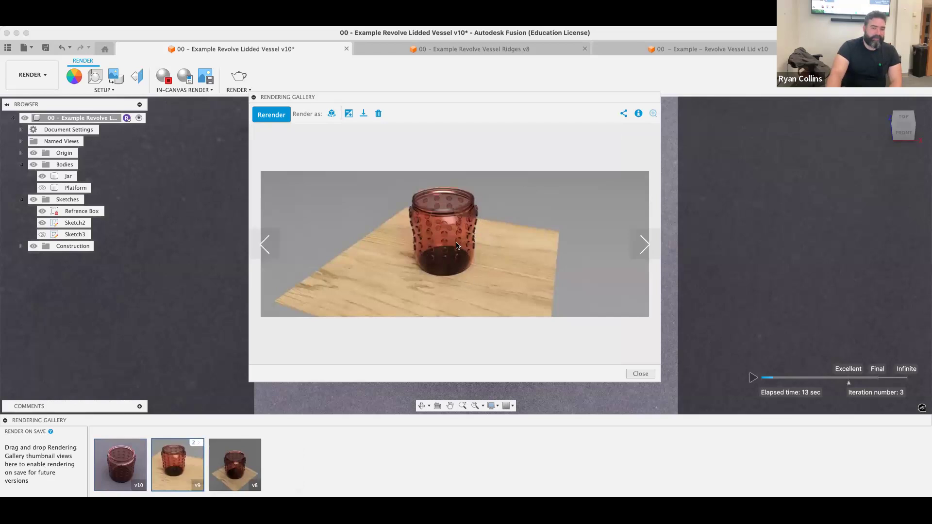
pyautogui.click(121, 464)
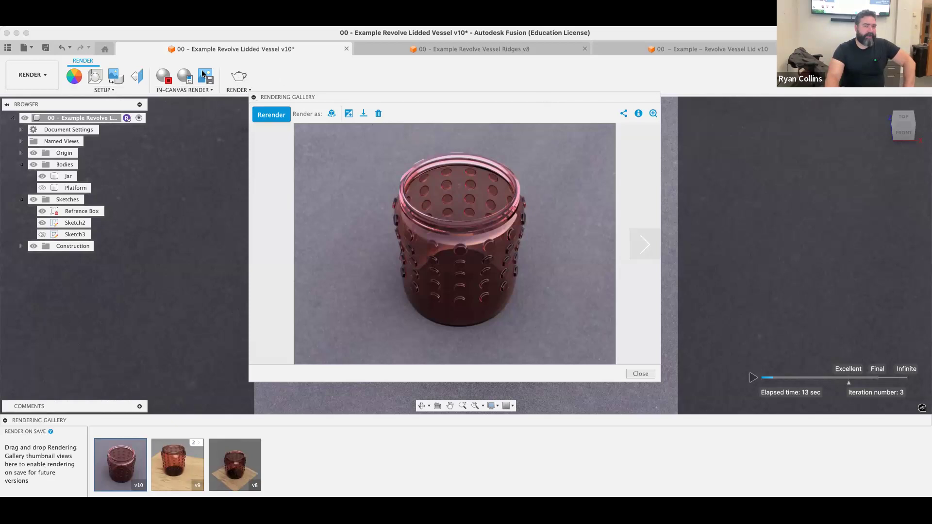
pyautogui.click(640, 374)
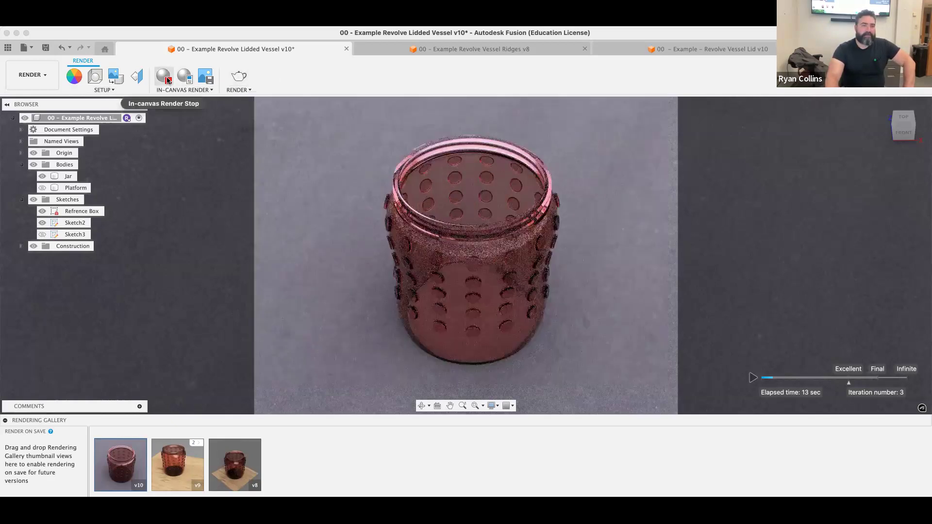
# Stop the in-canvas render and set the scene background to Solid Color.
pyautogui.click(167, 80)
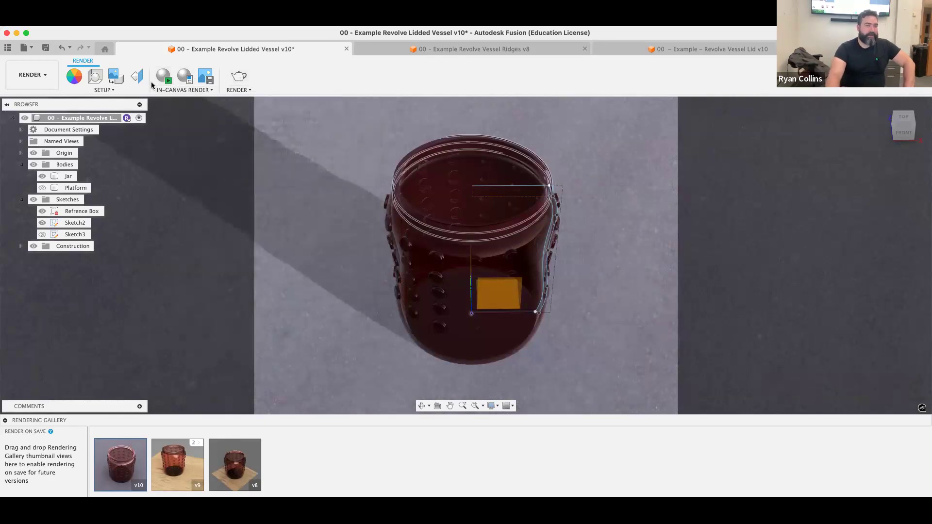
pyautogui.click(95, 76)
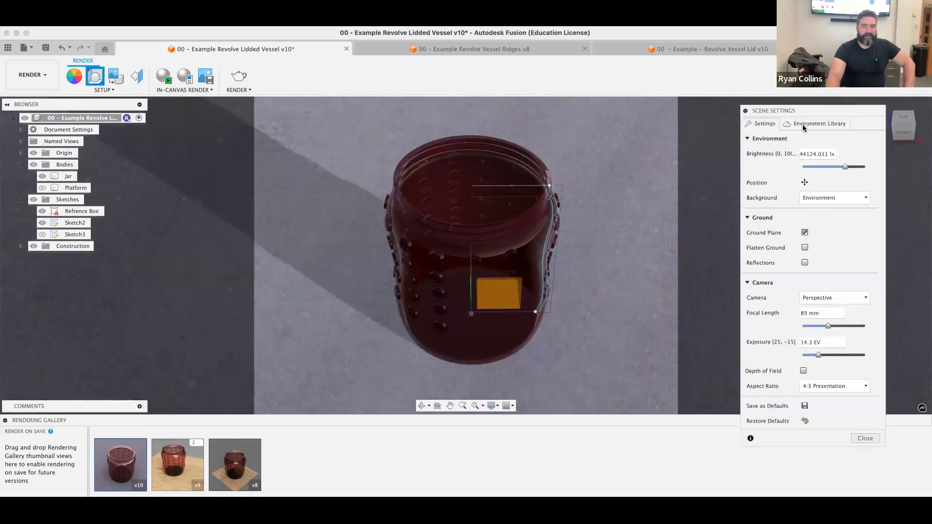
pyautogui.click(832, 198)
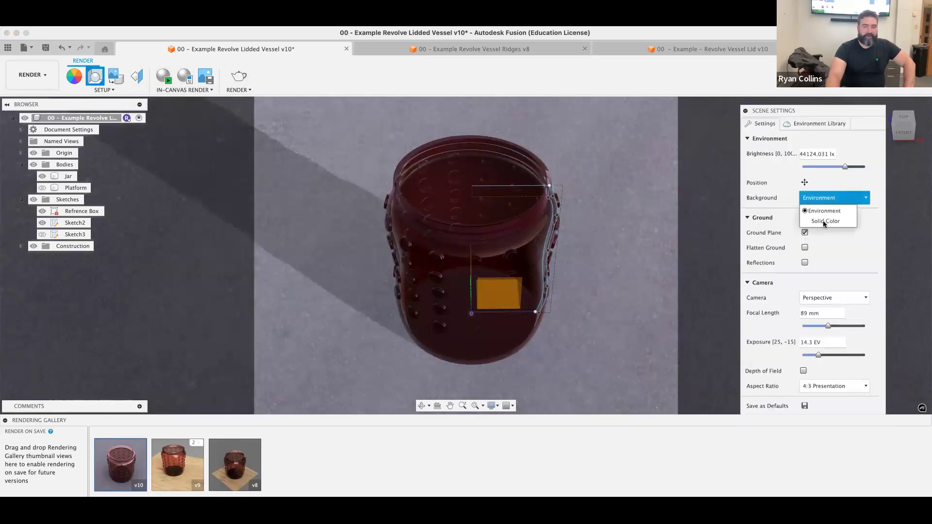
pyautogui.click(824, 222)
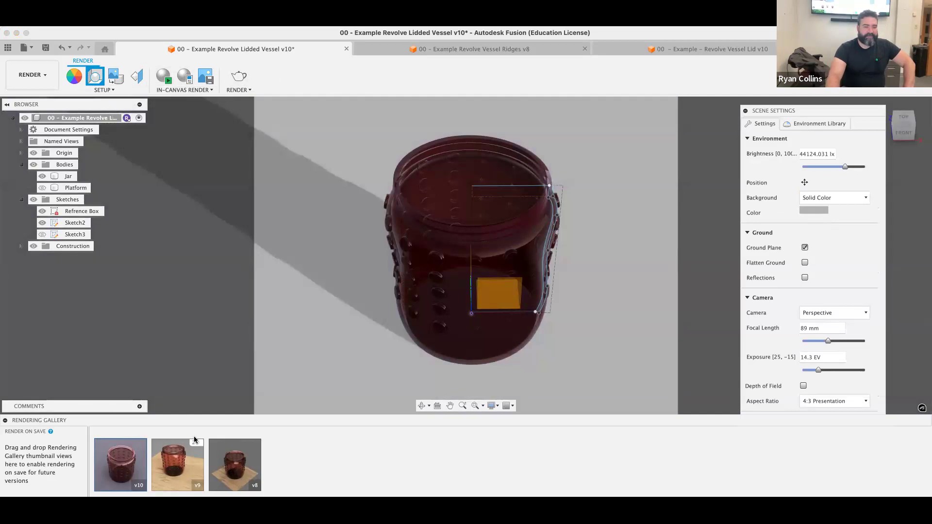
# Show the Platform body under the jar and apply the Sharp Highlights environment from the Fusion library.
pyautogui.click(42, 188)
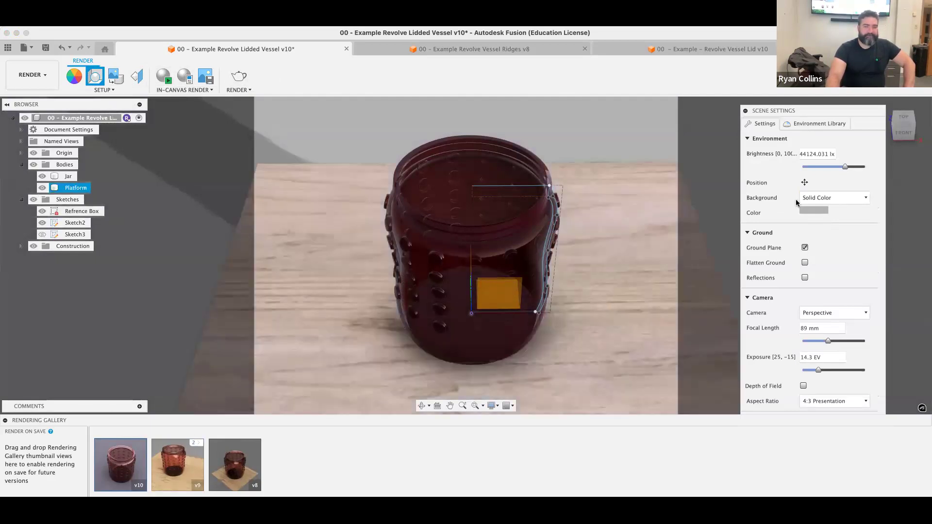
pyautogui.click(819, 123)
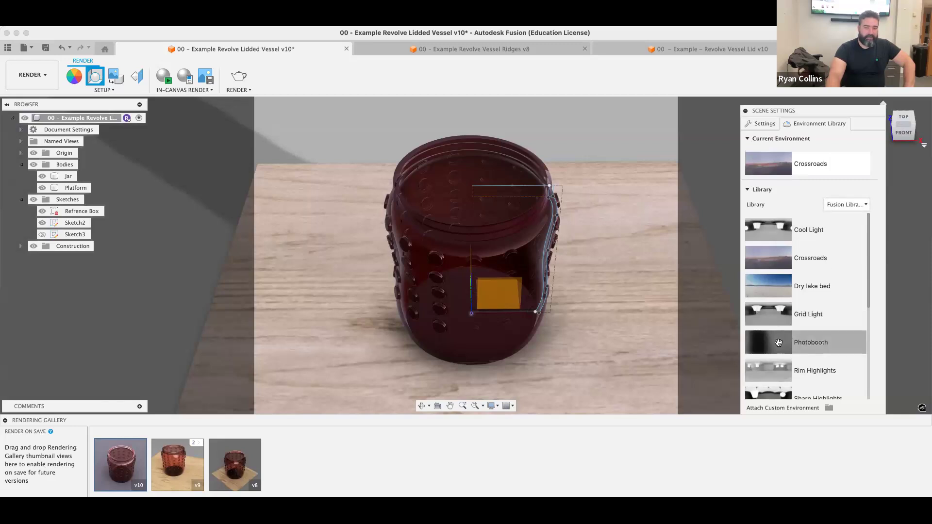
pyautogui.scroll(-3, 779, 359)
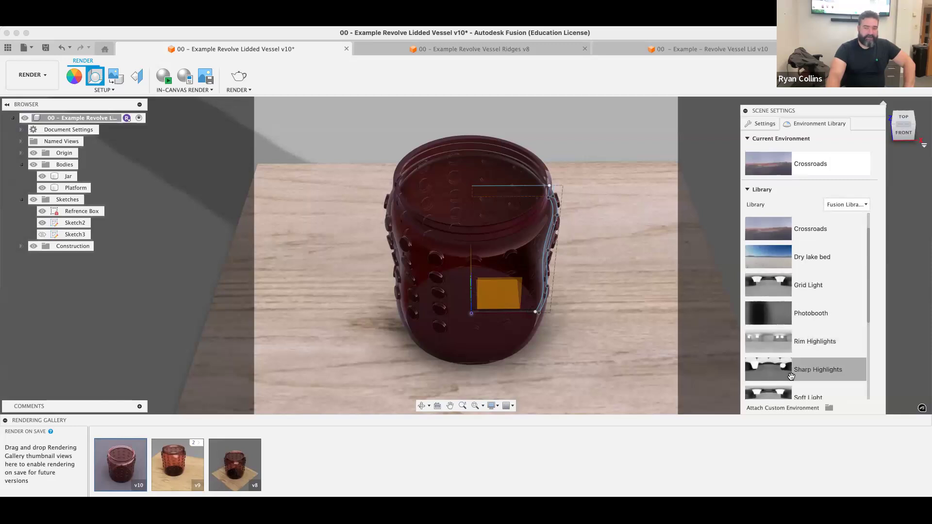
pyautogui.moveTo(774, 318); pyautogui.dragTo(660, 135)
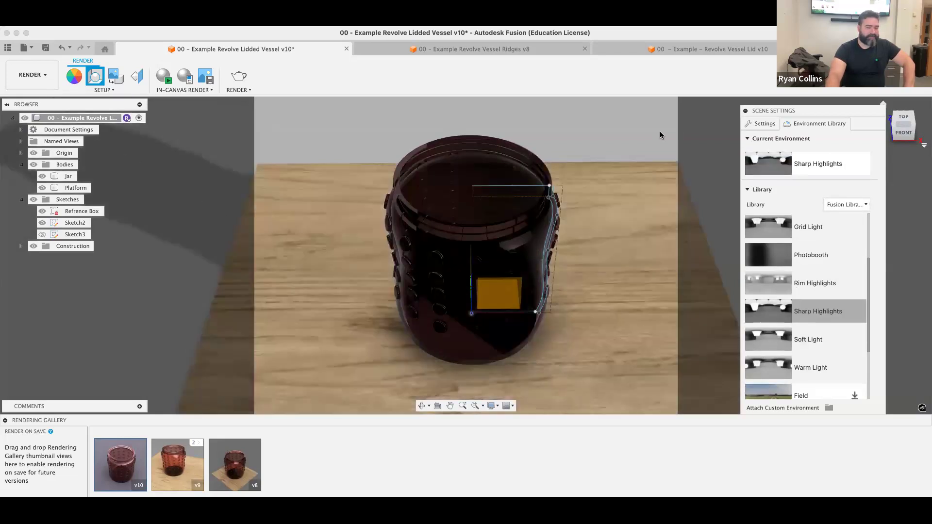
pyautogui.click(643, 369)
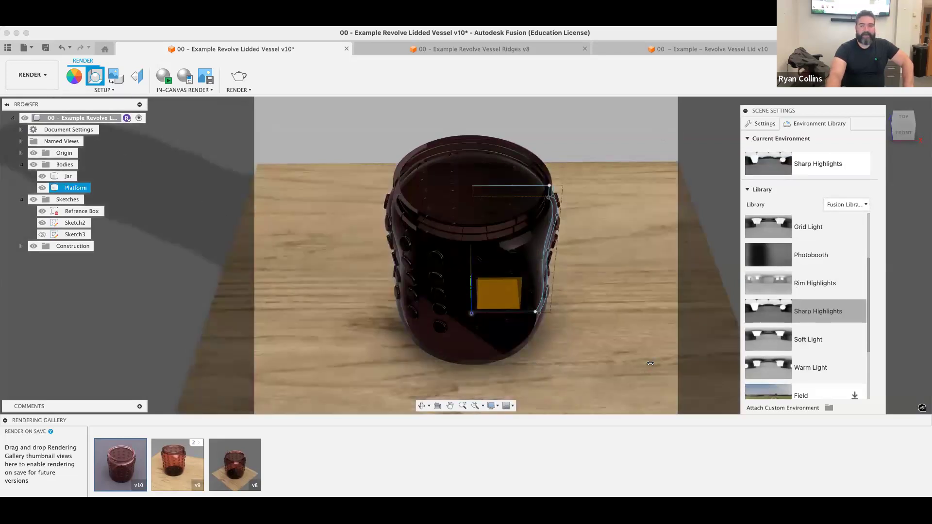
pyautogui.press('Escape')
# Look through the downloadable environments at the end of the Fusion library, from Field to Snow Field.
pyautogui.scroll(-3, 840, 313)
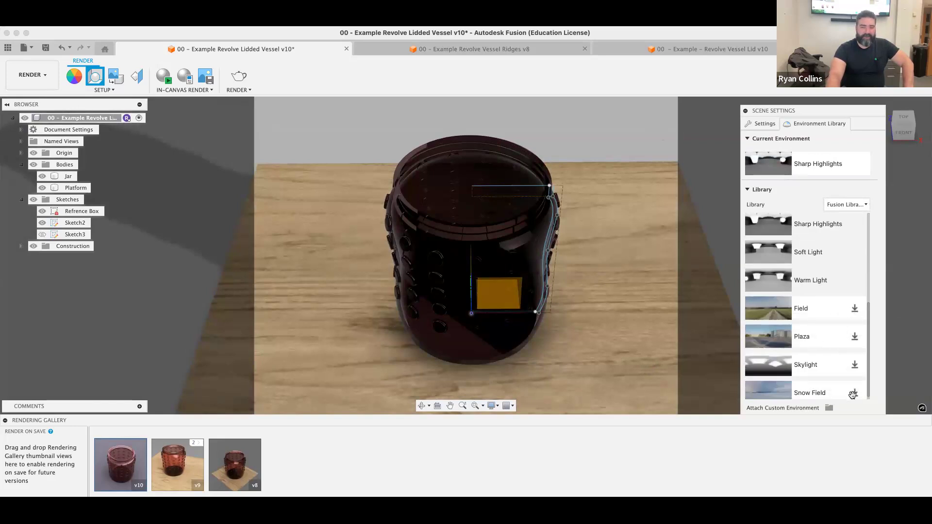
pyautogui.scroll(-1, 854, 342)
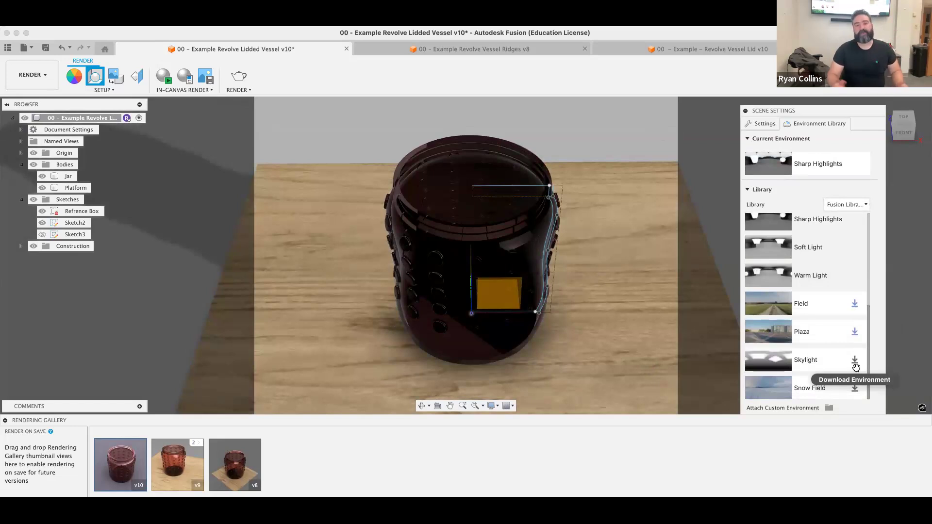
pyautogui.click(559, 238)
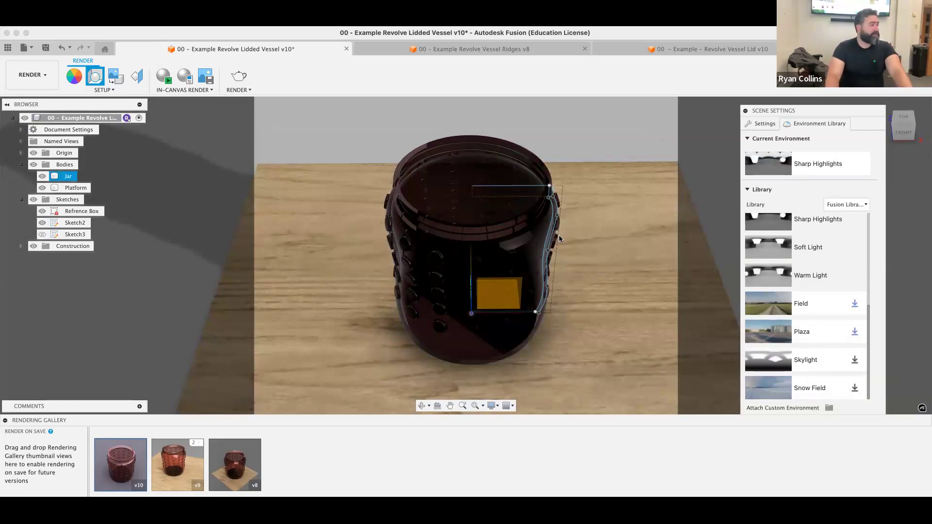
pyautogui.click(578, 225)
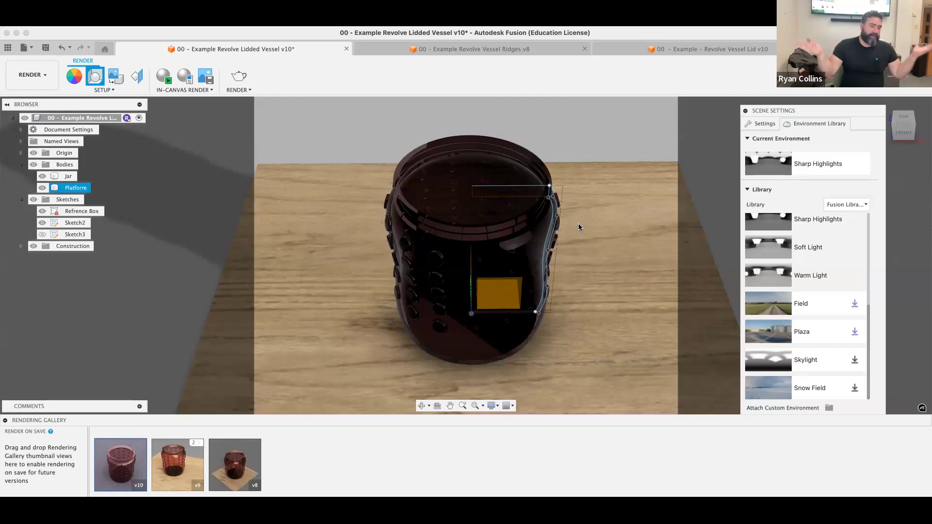